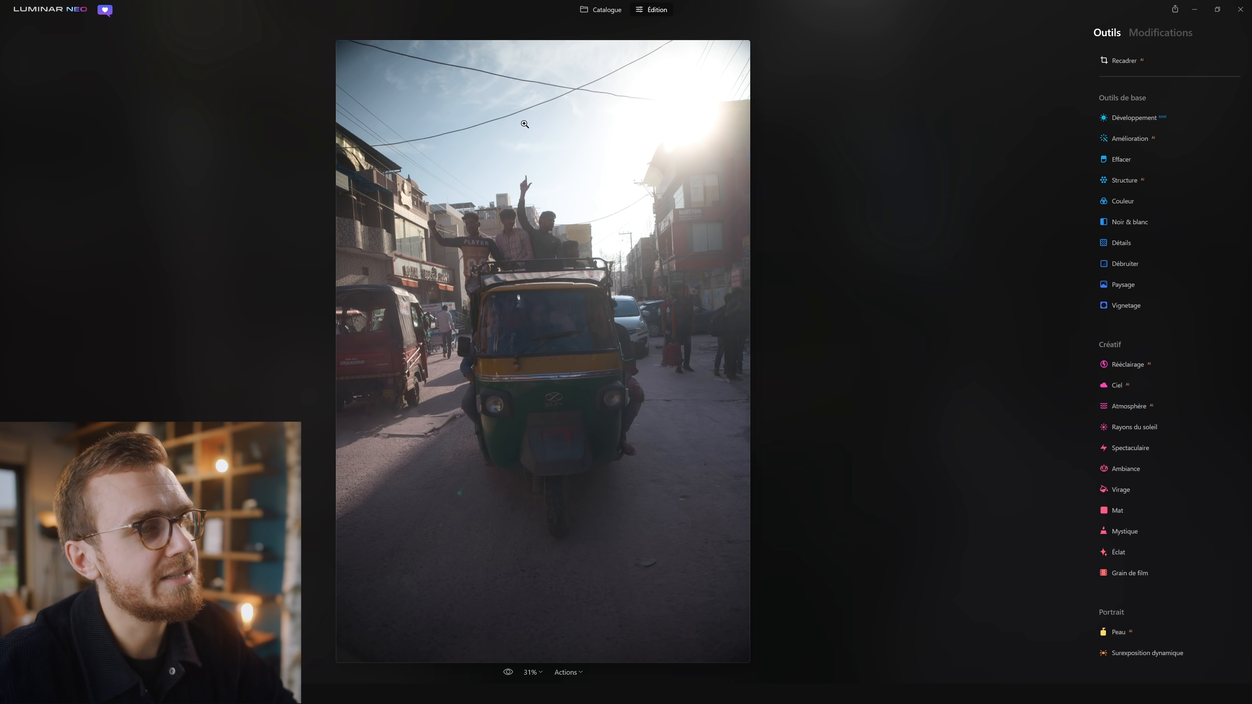
Automatically remove the power lines from the rickshaw street photo with the Erase tool.
left_click(630, 105)
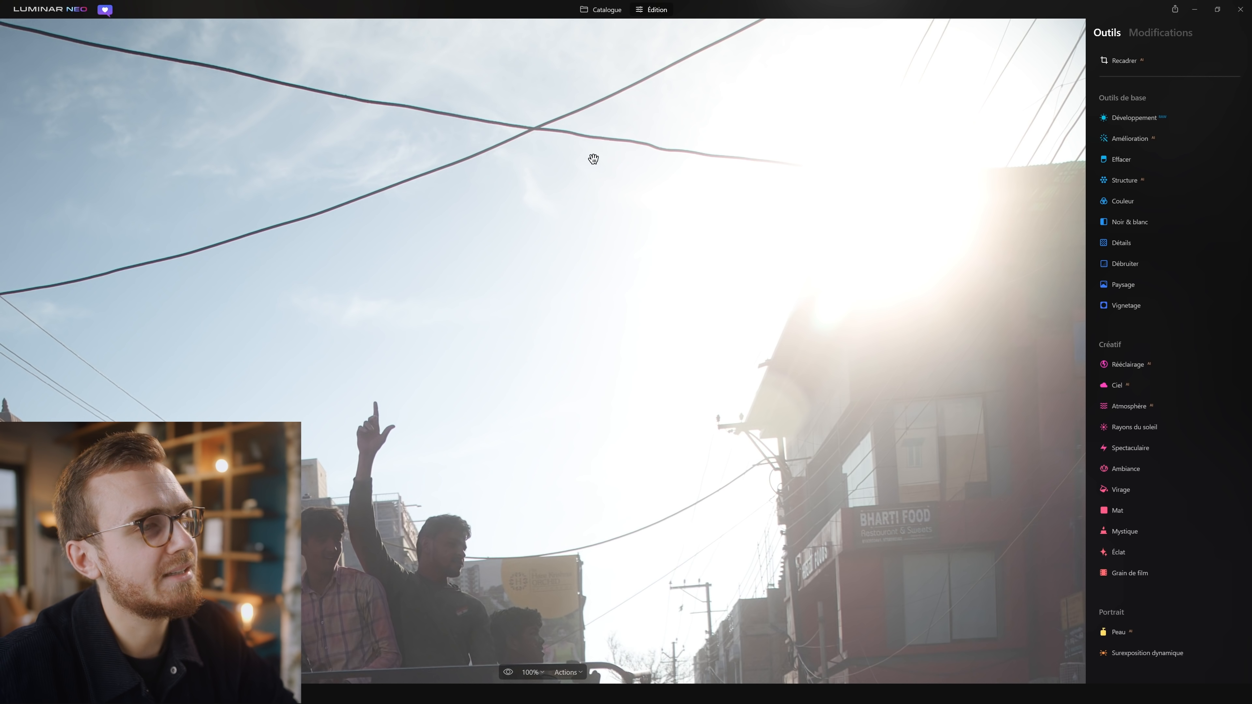
left_click(419, 140)
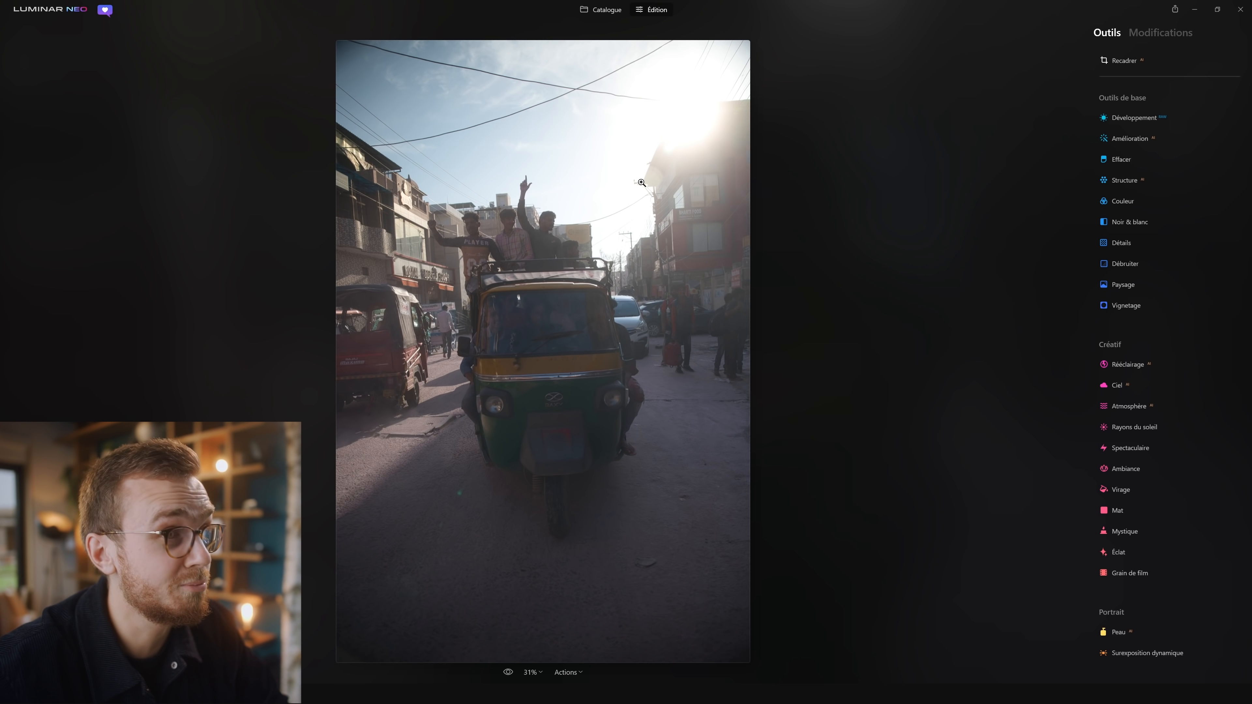
left_click(1113, 160)
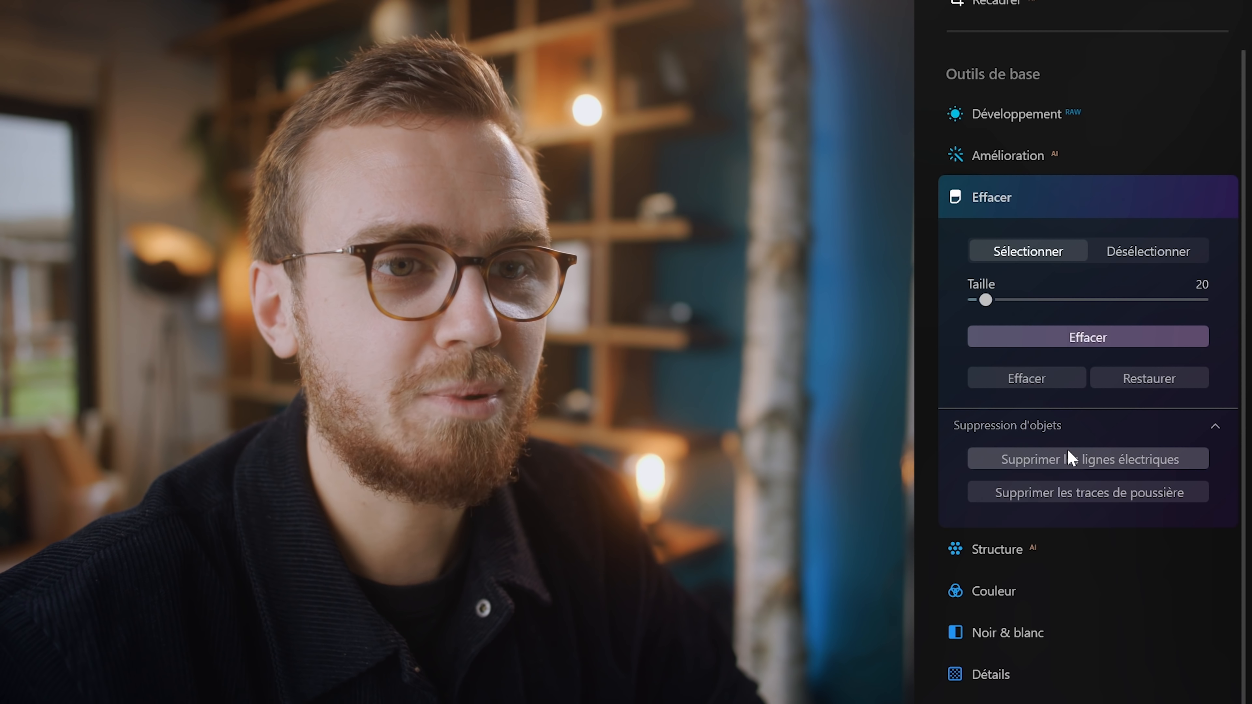
left_click(1073, 465)
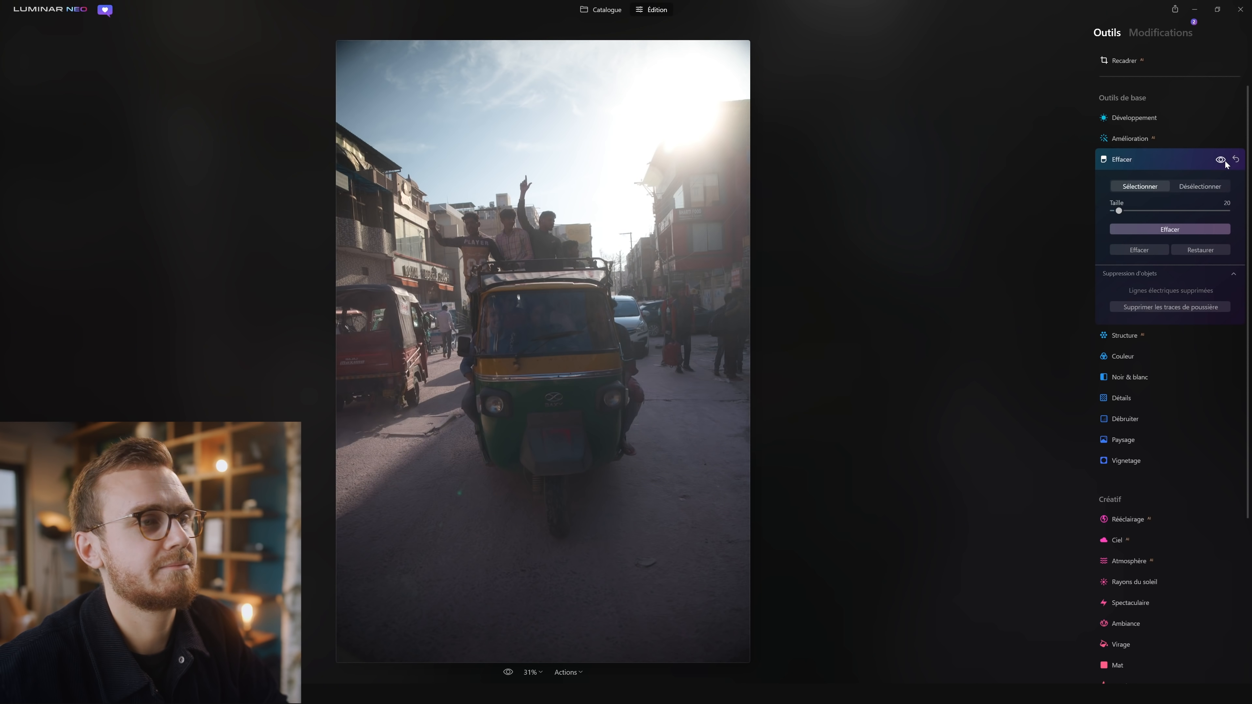
Compare the rickshaw photo with and without the Erase edit.
left_click(1226, 161)
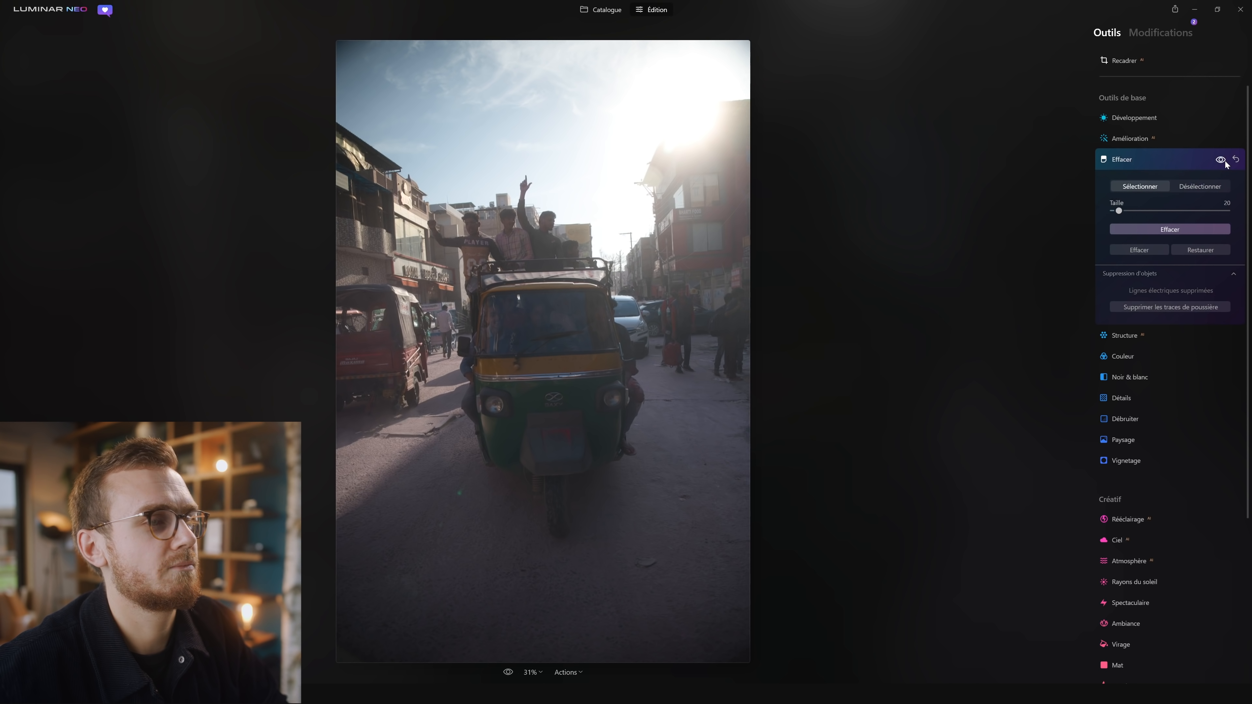
left_click(1225, 163)
left_click(1225, 162)
left_click(1225, 162)
left_click(1226, 162)
left_click(1226, 161)
left_click(1225, 162)
left_click(1225, 161)
left_click(1225, 161)
left_click(1226, 162)
left_click(1226, 161)
left_click(1225, 161)
left_click(1226, 162)
left_click(1226, 161)
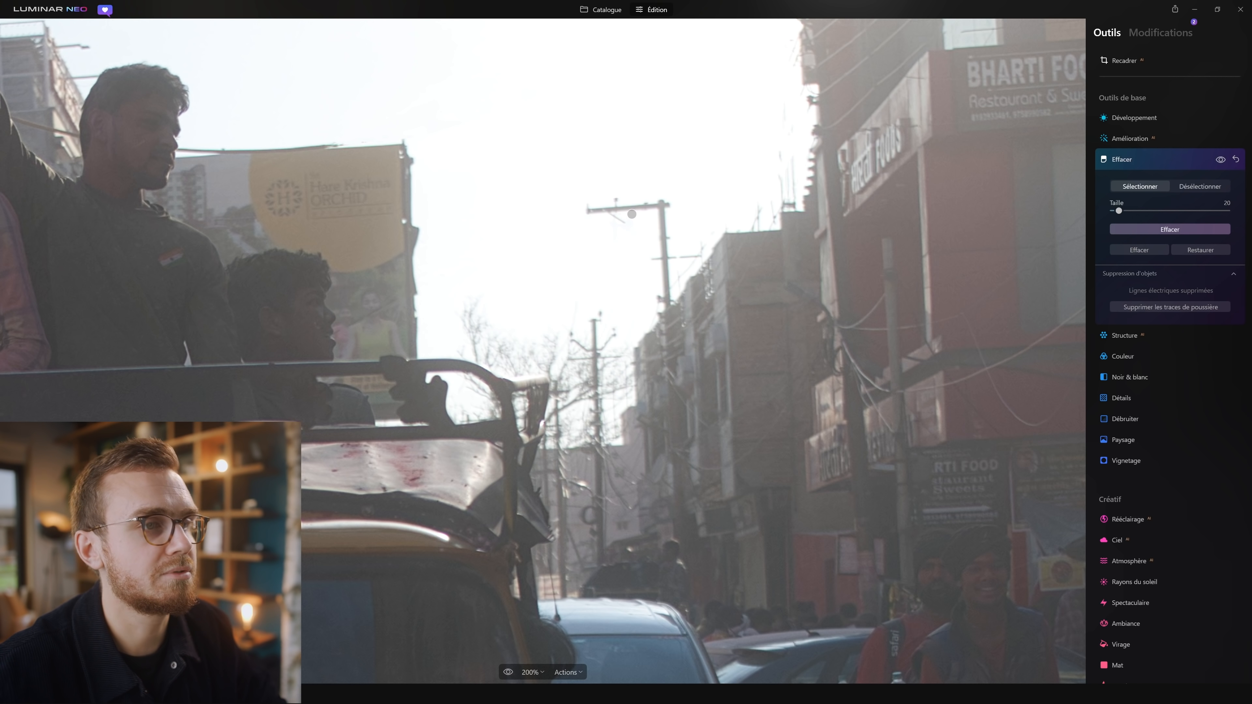
Mark the leftover cables across the pale window above the shop sign with a size 39 brush and erase them.
left_click_drag(866, 177, 640, 299)
mouse_move(787, 240)
left_mouse_down()
mouse_move(730, 314)
mouse_move(637, 346)
left_mouse_up()
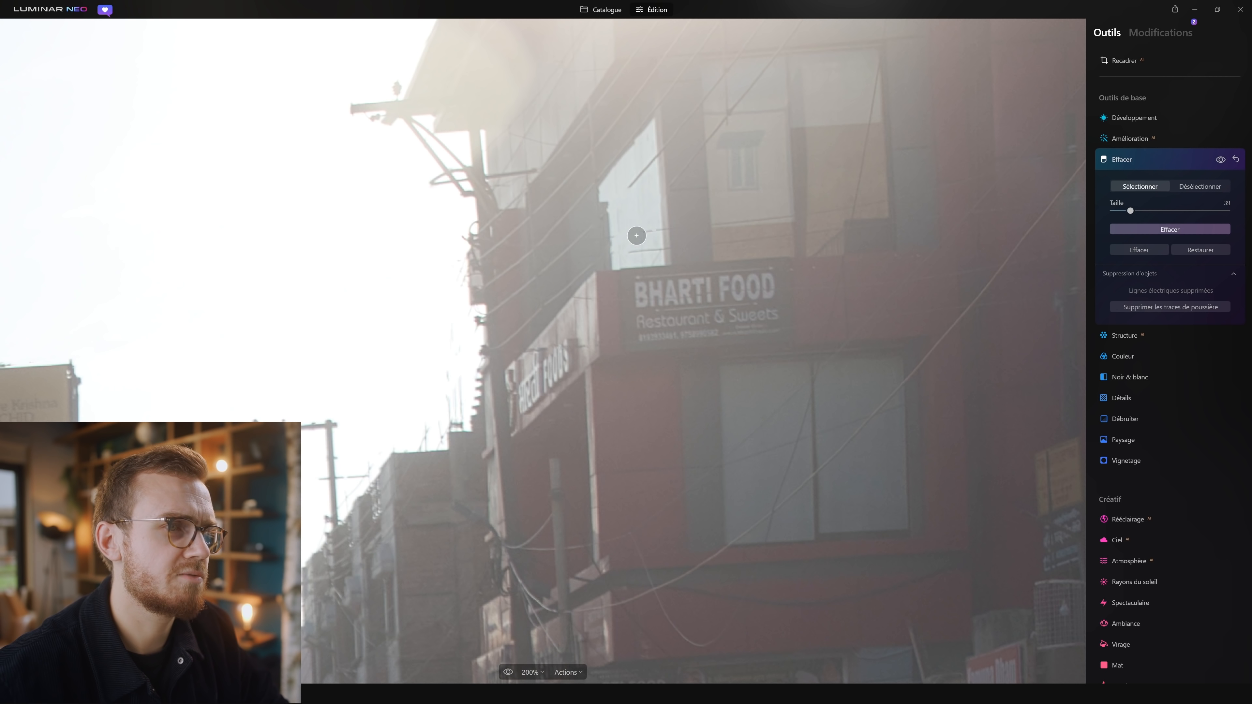
left_click_drag(605, 207, 625, 191)
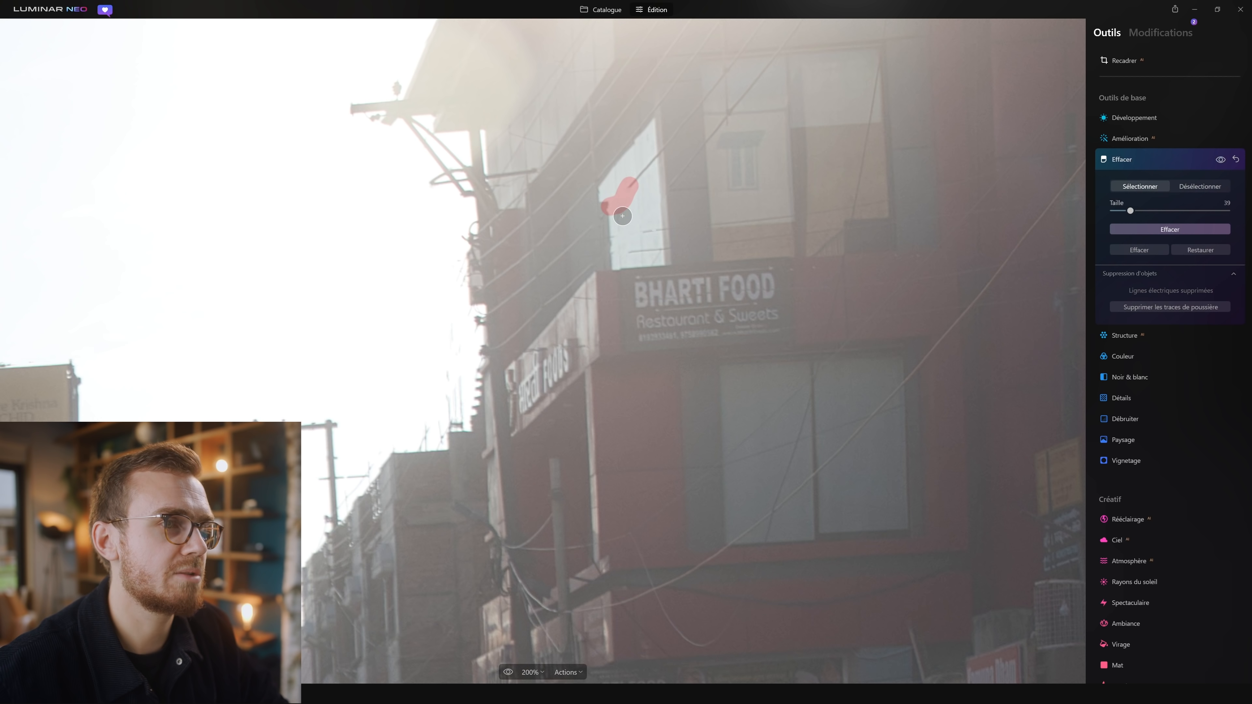
mouse_move(622, 240)
left_mouse_down()
mouse_move(651, 231)
mouse_move(641, 250)
left_mouse_up()
left_click_drag(667, 184, 636, 231)
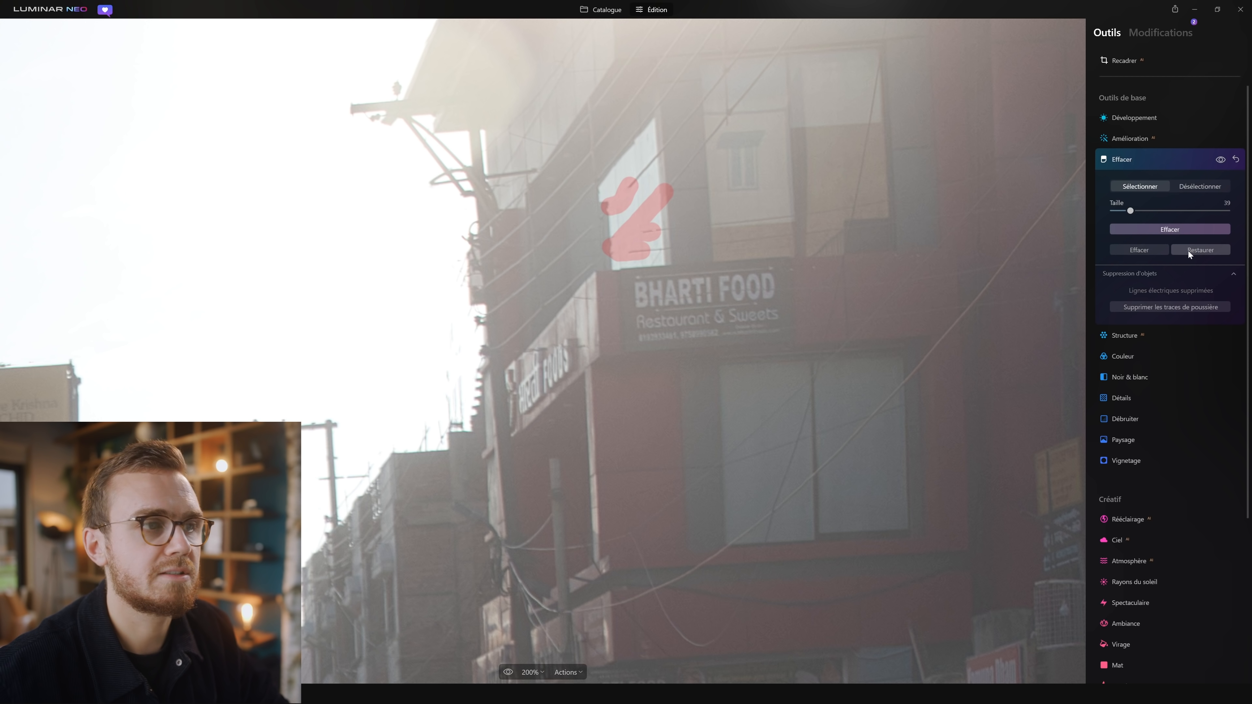
left_click(1190, 255)
left_click_drag(624, 308, 698, 260)
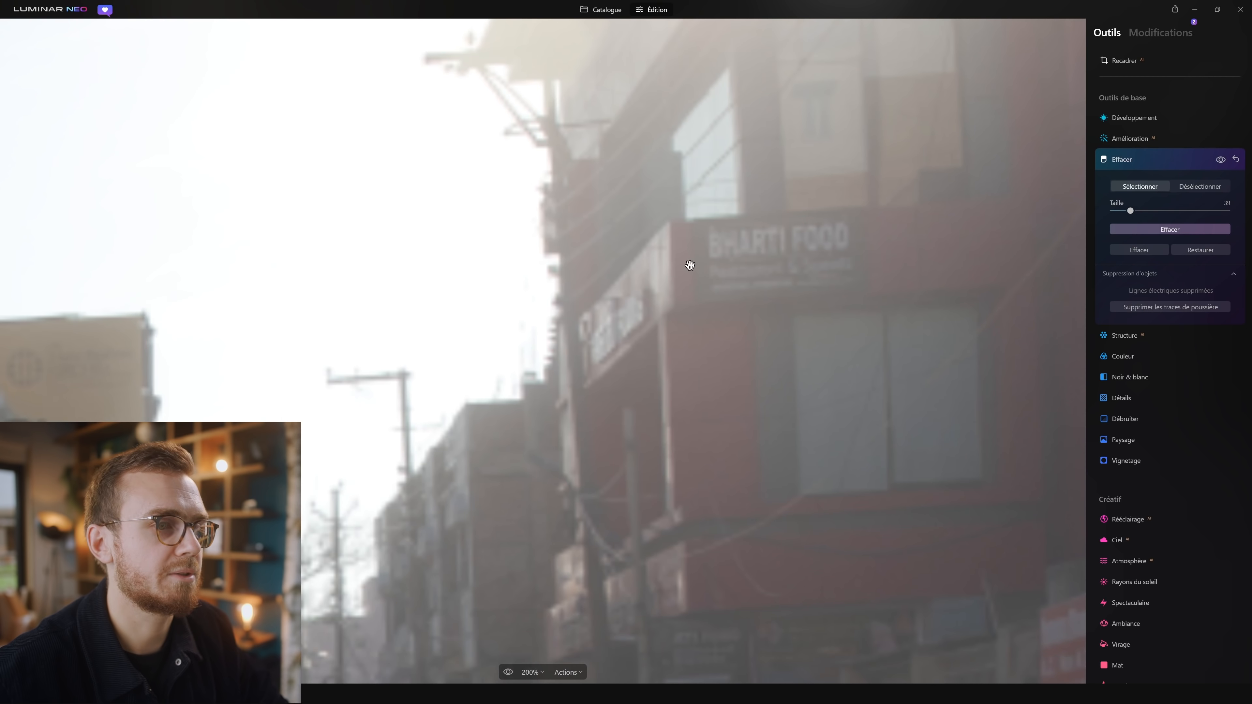
left_click_drag(570, 322, 874, 269)
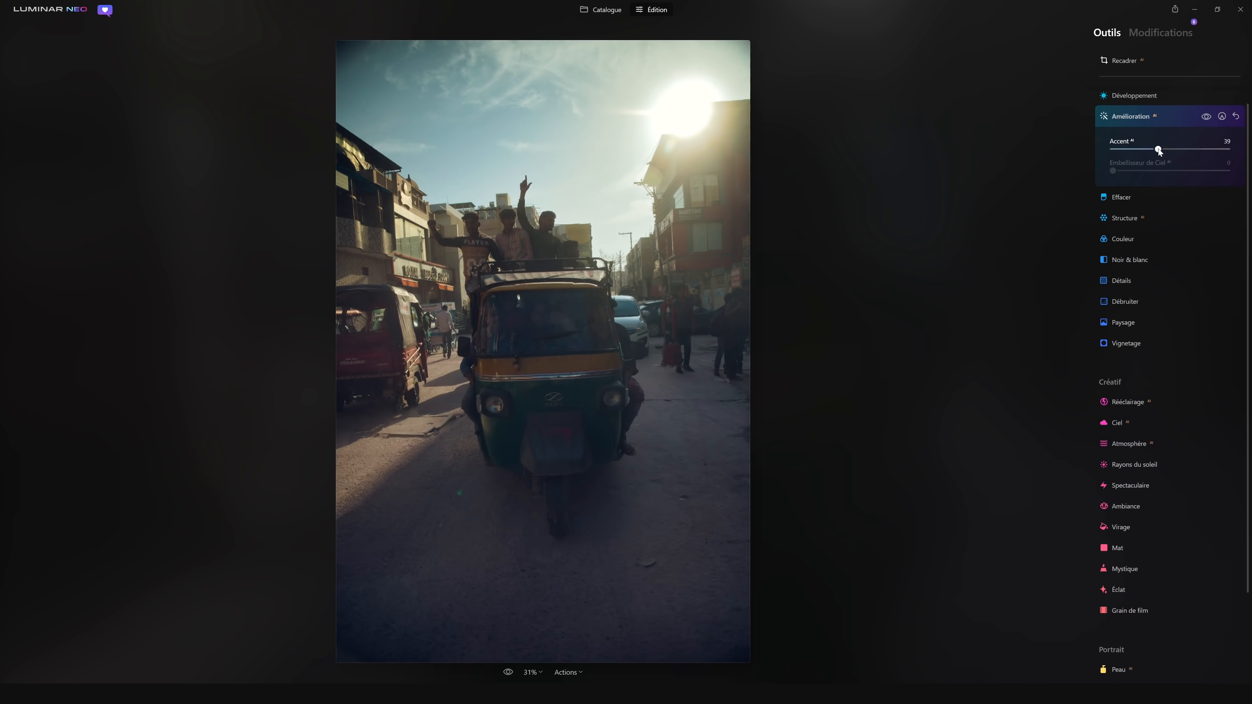
In the earlier Development edit, anchor the green curve's shadows and raise its midtones slightly, ending on the red channel.
left_click(1134, 389)
left_click(1139, 322)
left_click(1138, 340)
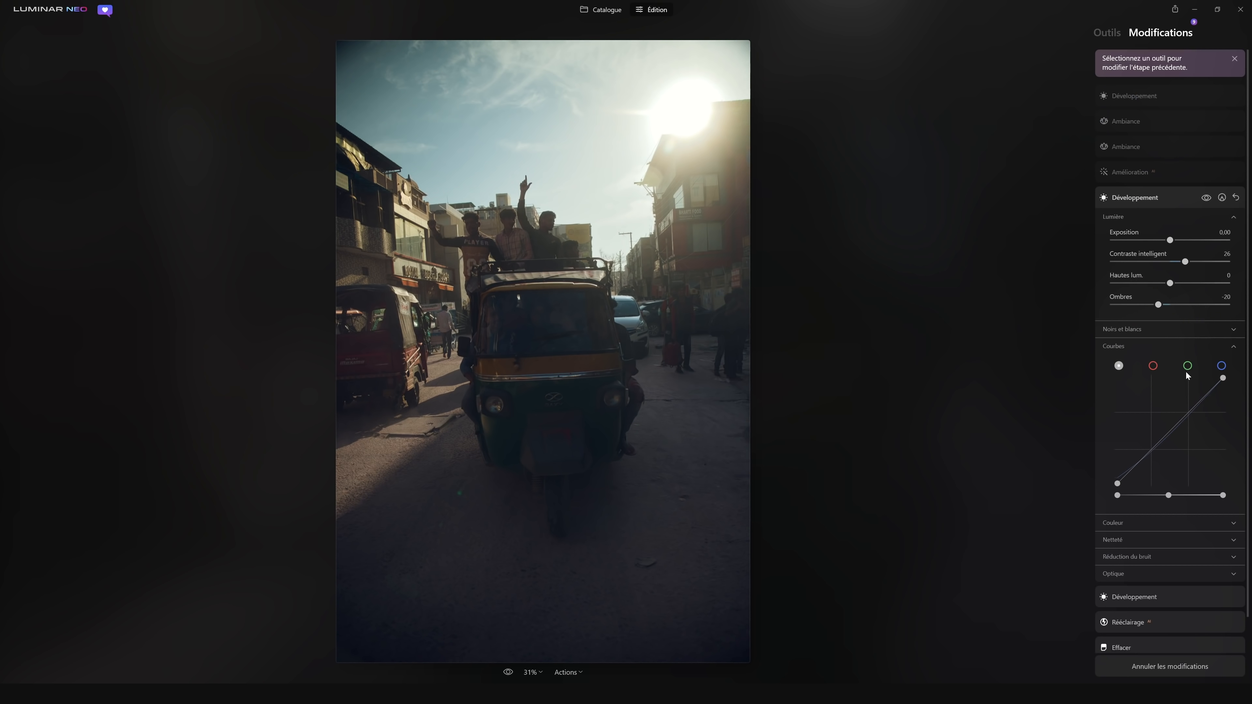
left_click(1188, 366)
left_click(1151, 449)
left_click_drag(1188, 413, 1188, 408)
left_click(1153, 365)
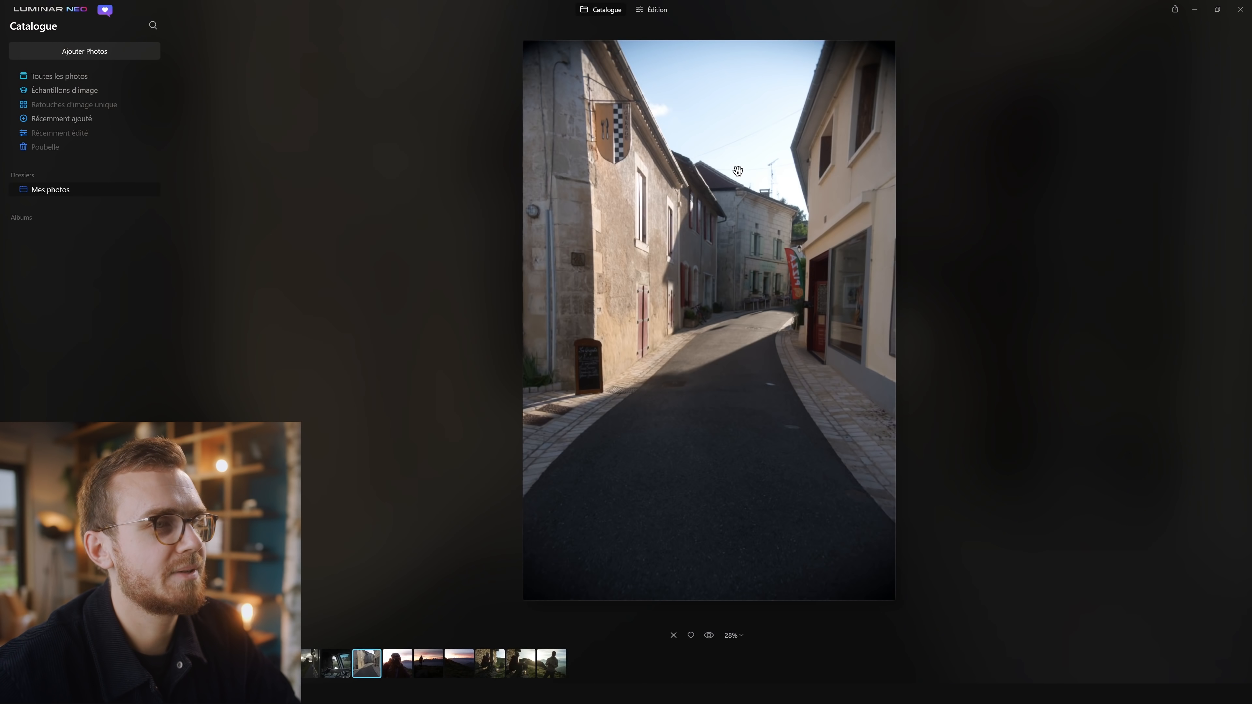
Open the village street photo for editing and automatically remove its power lines with the Erase tool.
left_click(656, 11)
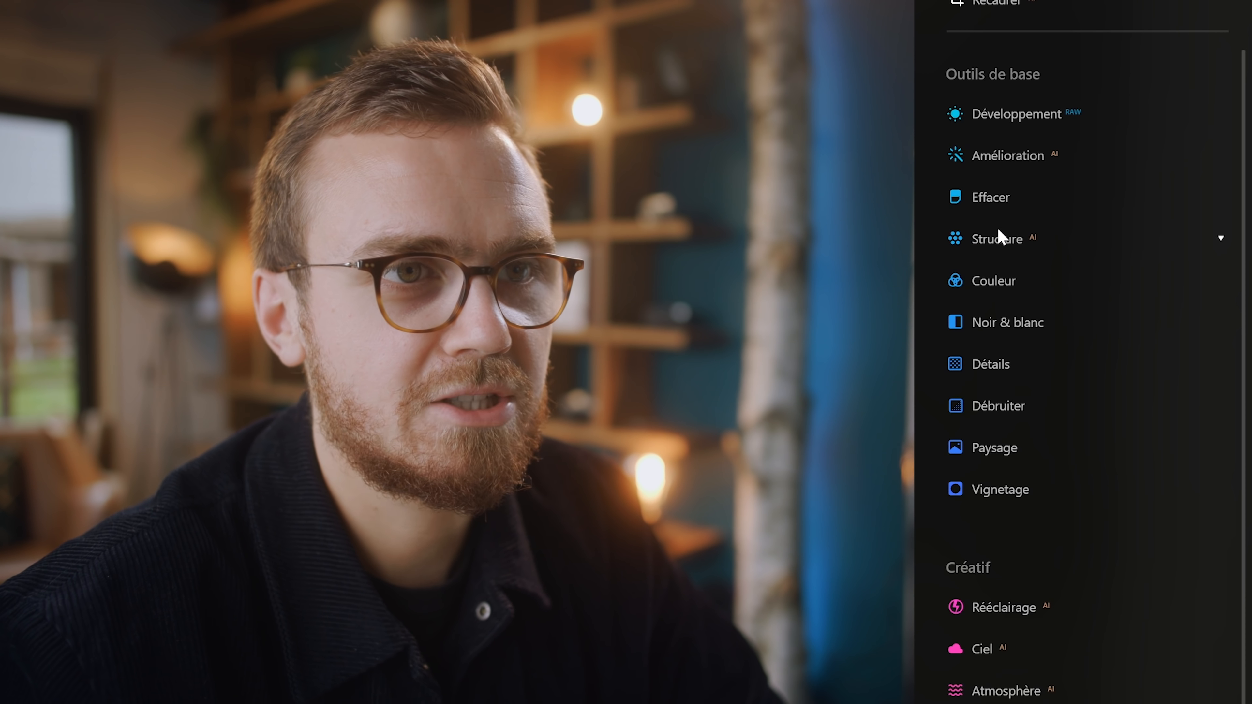
left_click(1004, 199)
left_click(1088, 463)
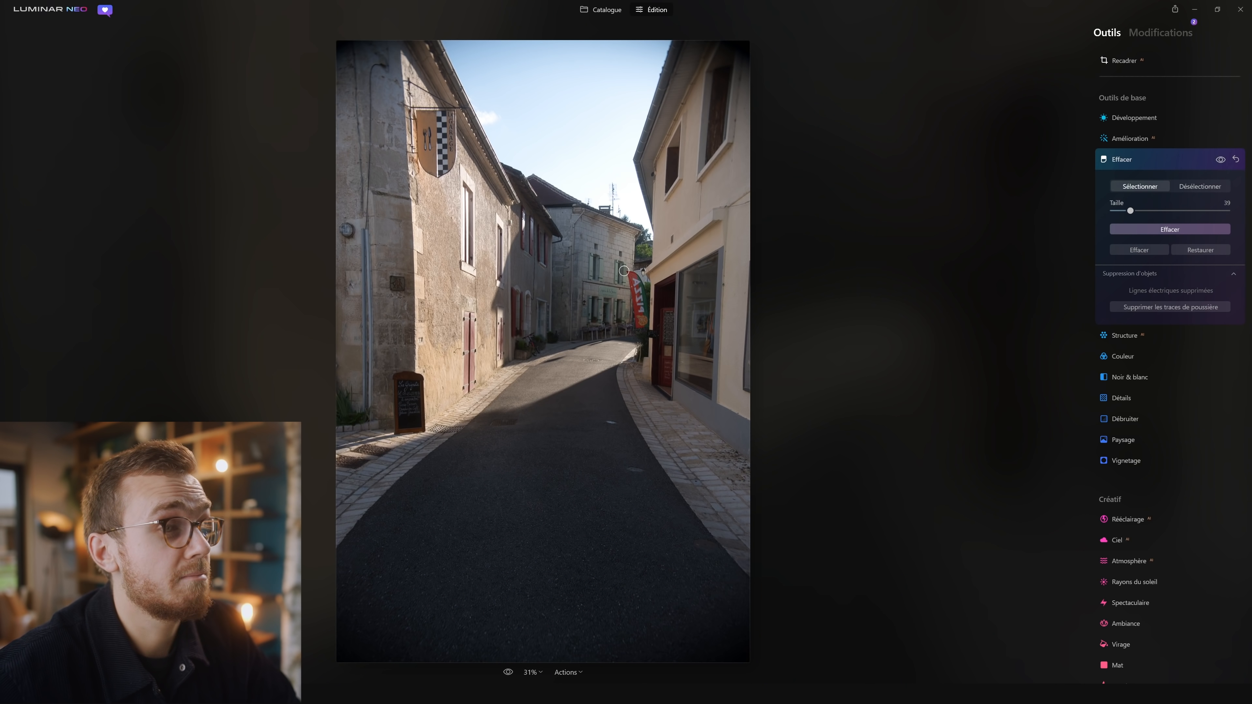
Erase the antenna above the rear house's roof, raising the brush size to 69, and return to the full photo.
scroll(612, 185, "up", 3)
left_click_drag(778, 147, 619, 656)
left_click_drag(584, 372, 574, 417)
left_click_drag(1130, 210, 1147, 211)
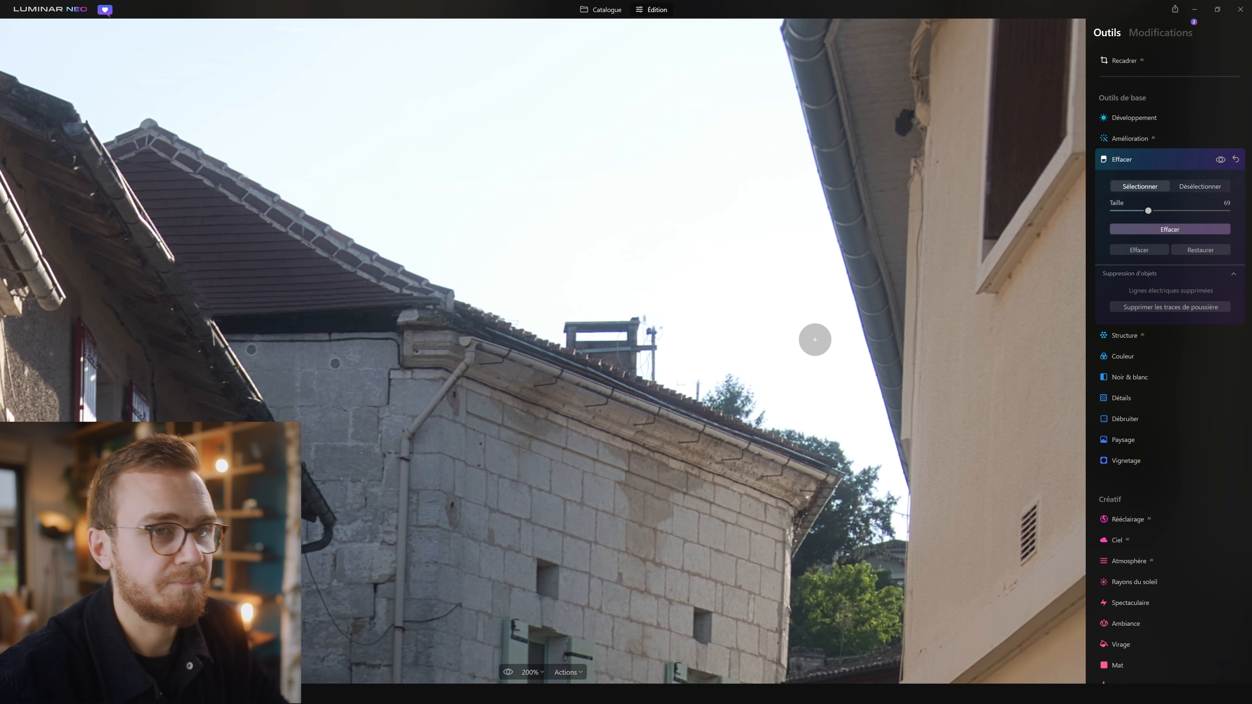
key("ctrl+0")
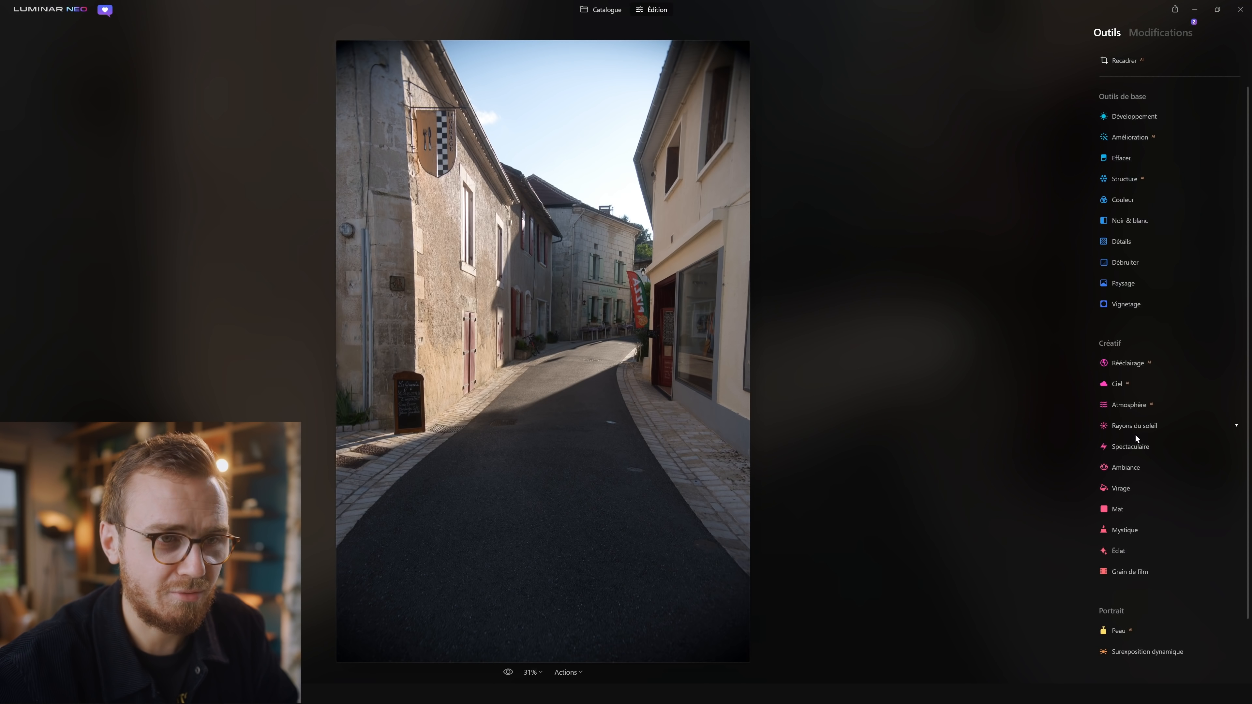
Browse the sky categories and replace the sky above the village street with Bright Blue Sky 1.
left_click(1124, 382)
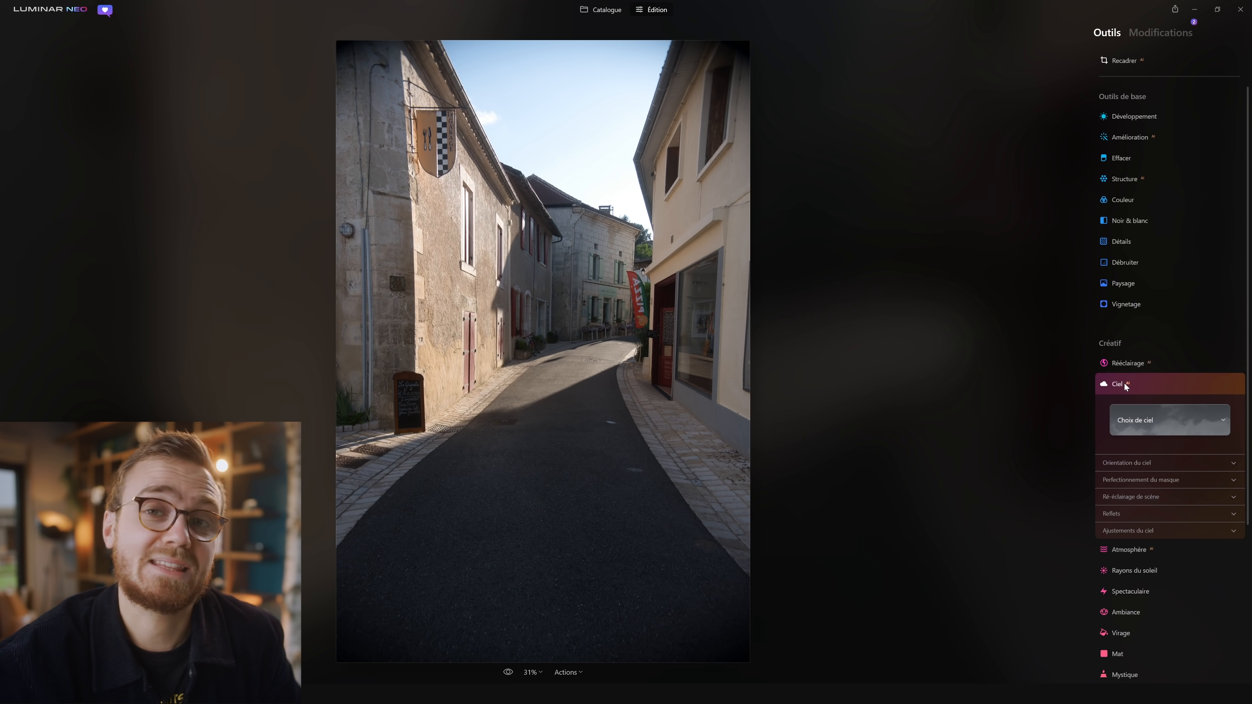
left_click(1163, 420)
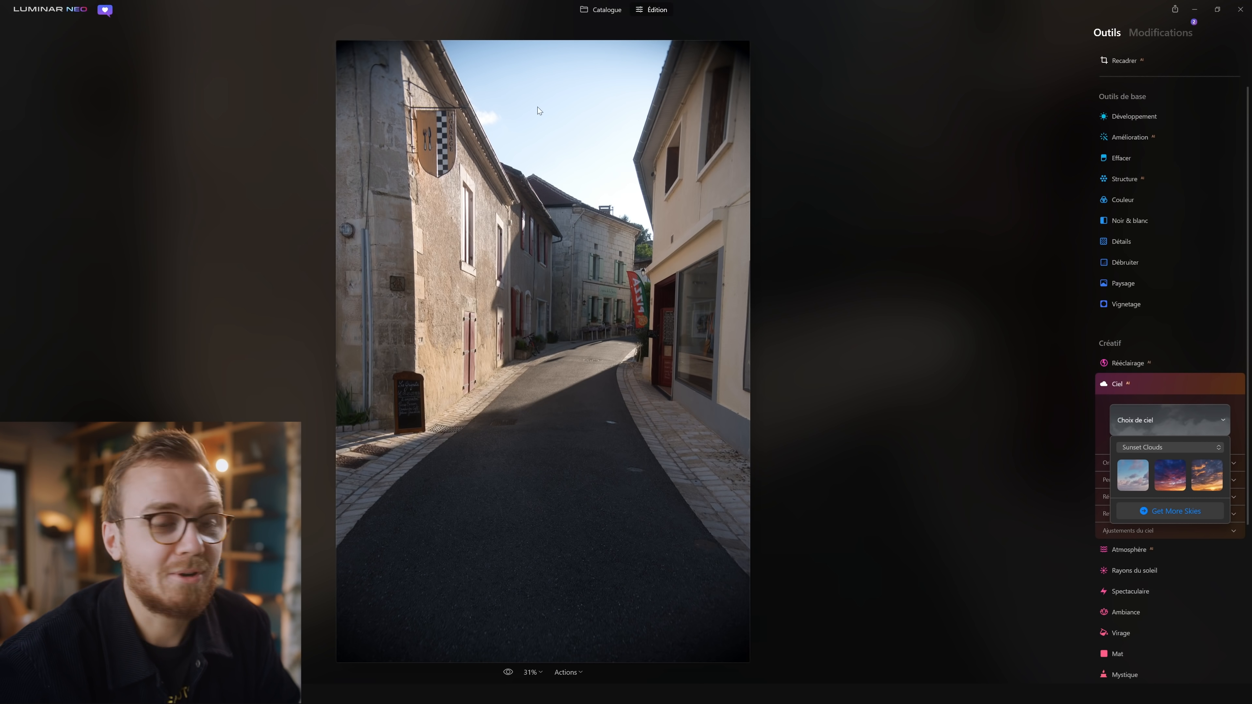
left_click(1155, 446)
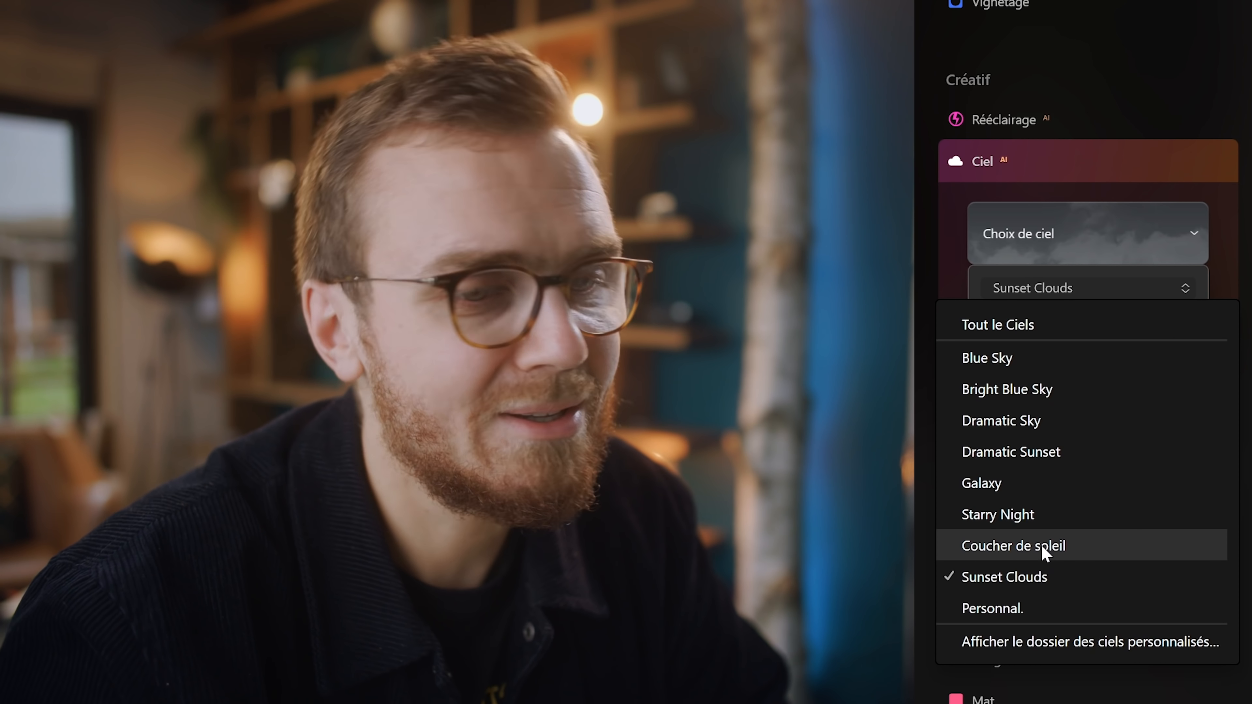
left_click(1051, 425)
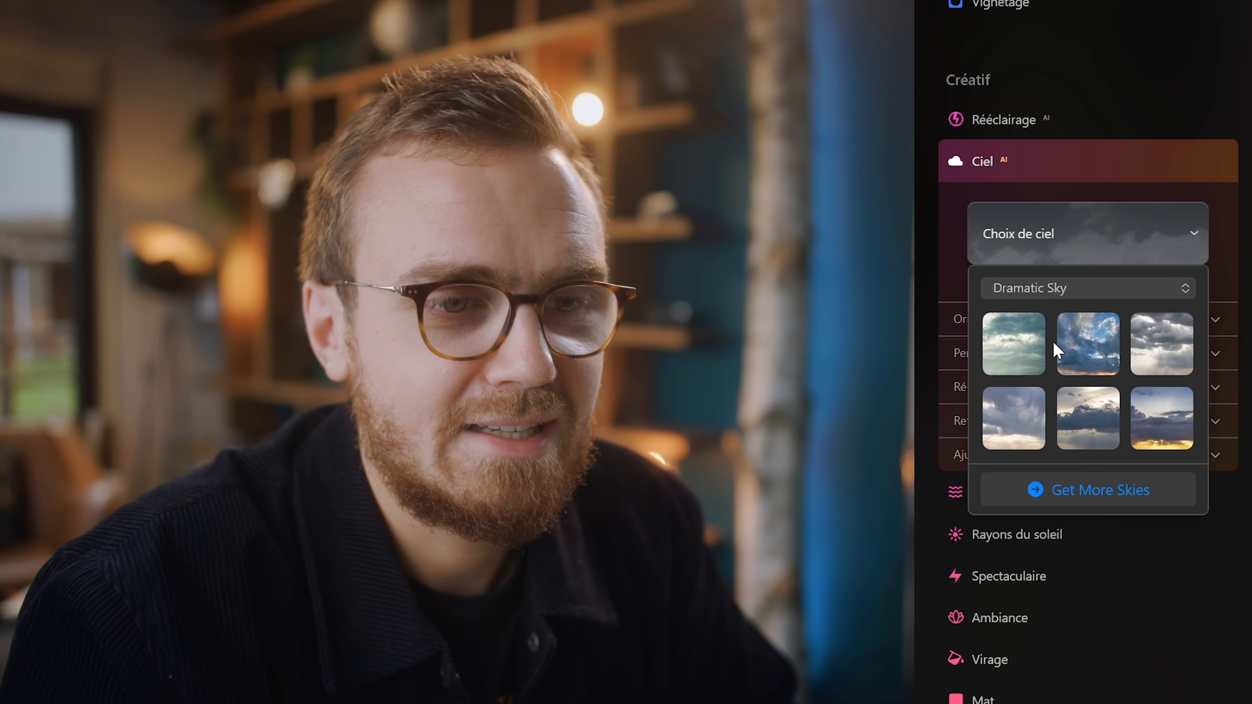
left_click(1075, 287)
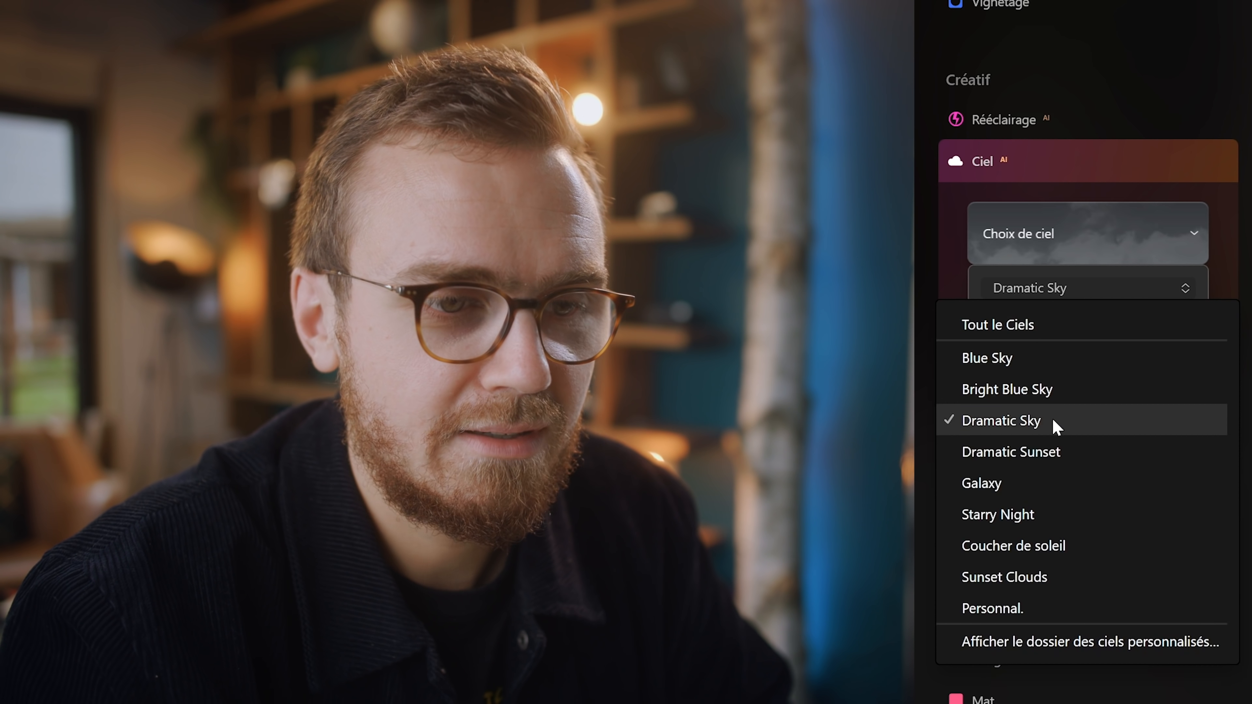
left_click(1049, 452)
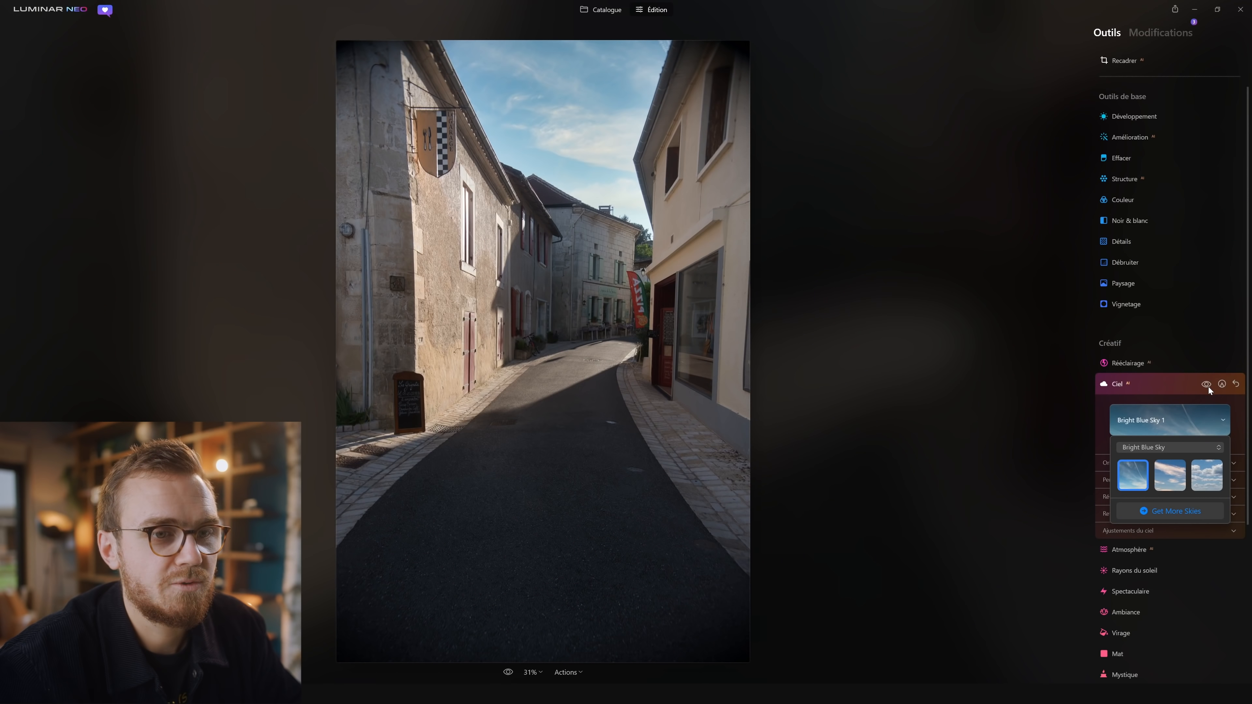
Compare the village street photo with and without the replacement sky.
left_click(1206, 385)
left_click(1206, 385)
left_click(1205, 385)
left_click(1206, 385)
left_click(1206, 385)
left_click(1206, 385)
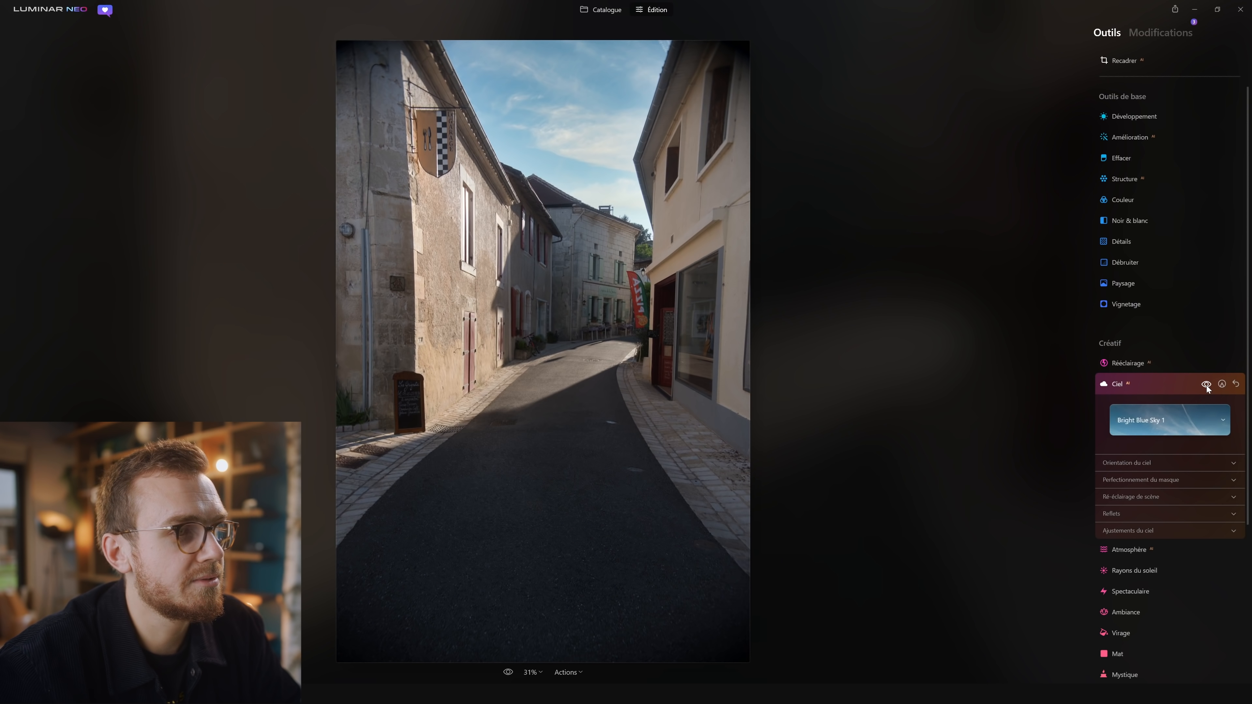
left_click(1206, 385)
left_click(1206, 385)
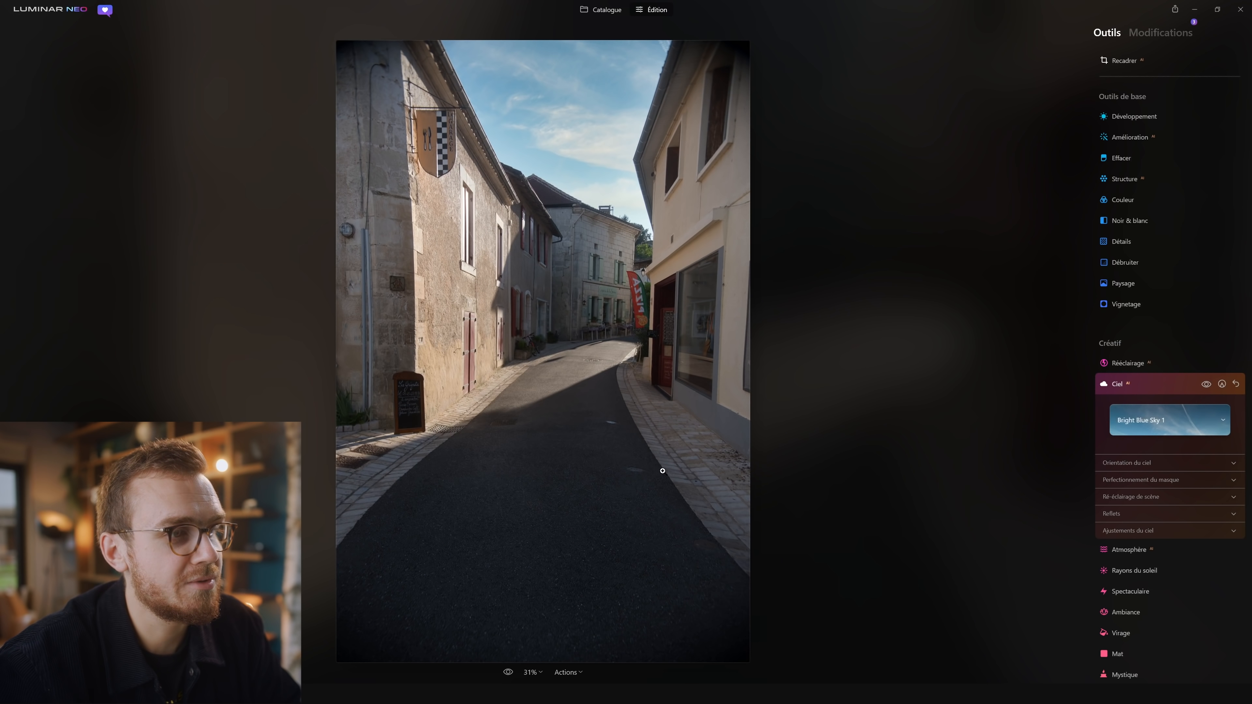
left_click(1205, 385)
left_click(1206, 385)
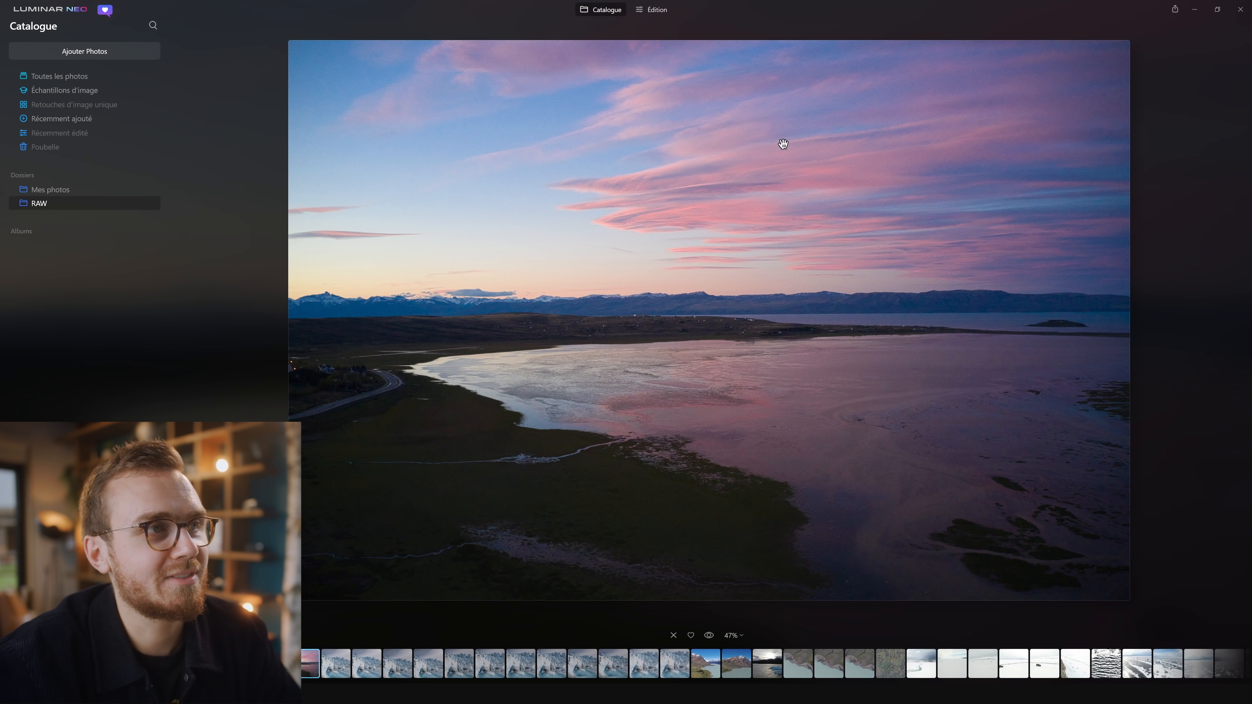
Open the lake landscape photo for editing and replace its sky with Sunset Clouds 2.
left_click(665, 10)
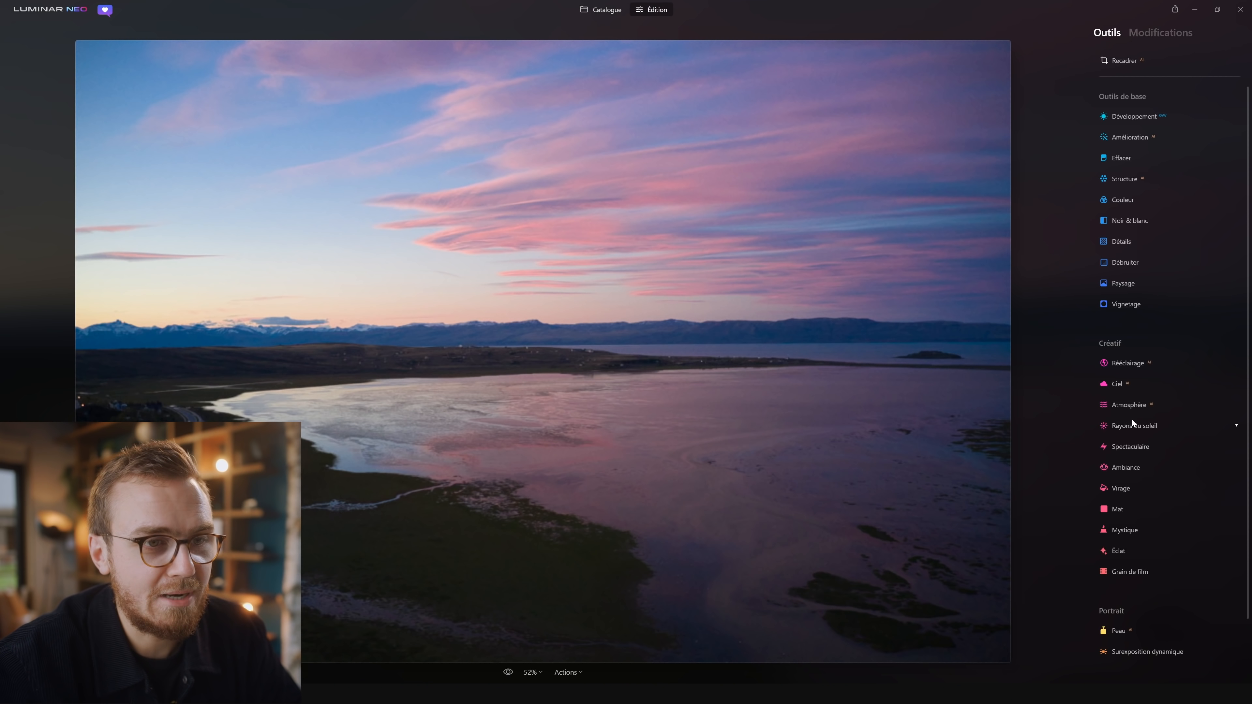
left_click(1118, 385)
left_click(1146, 427)
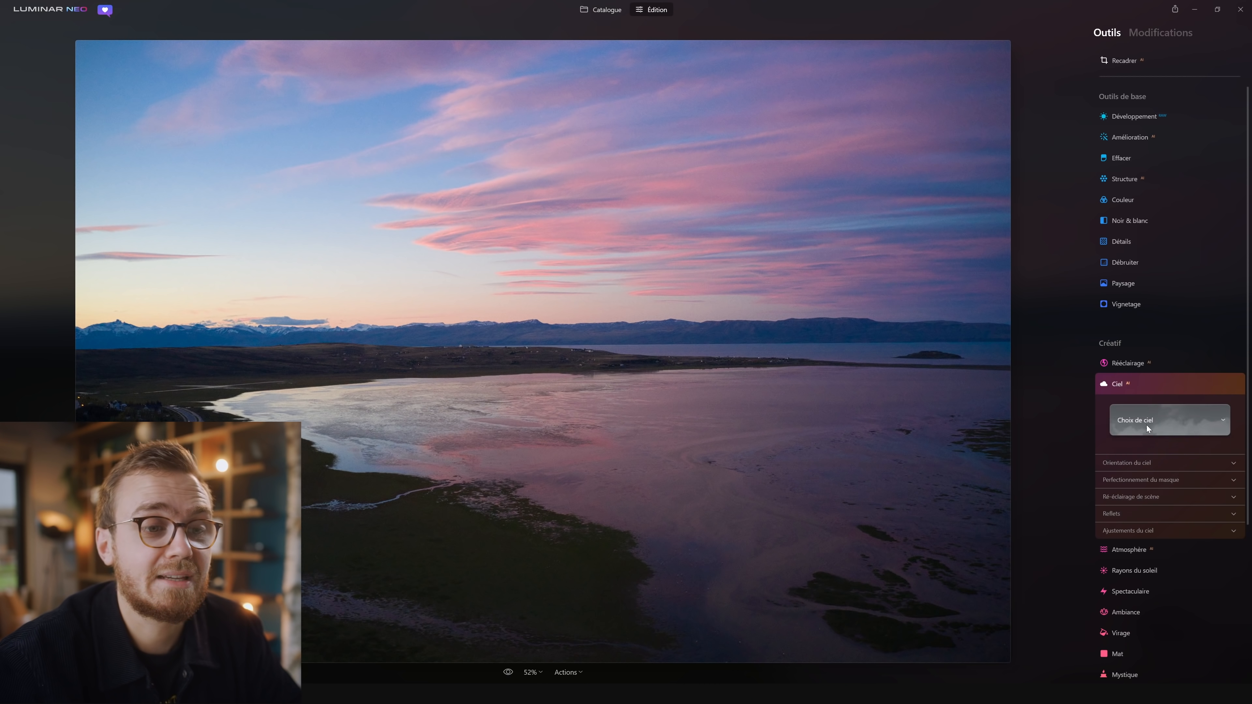
left_click(1148, 446)
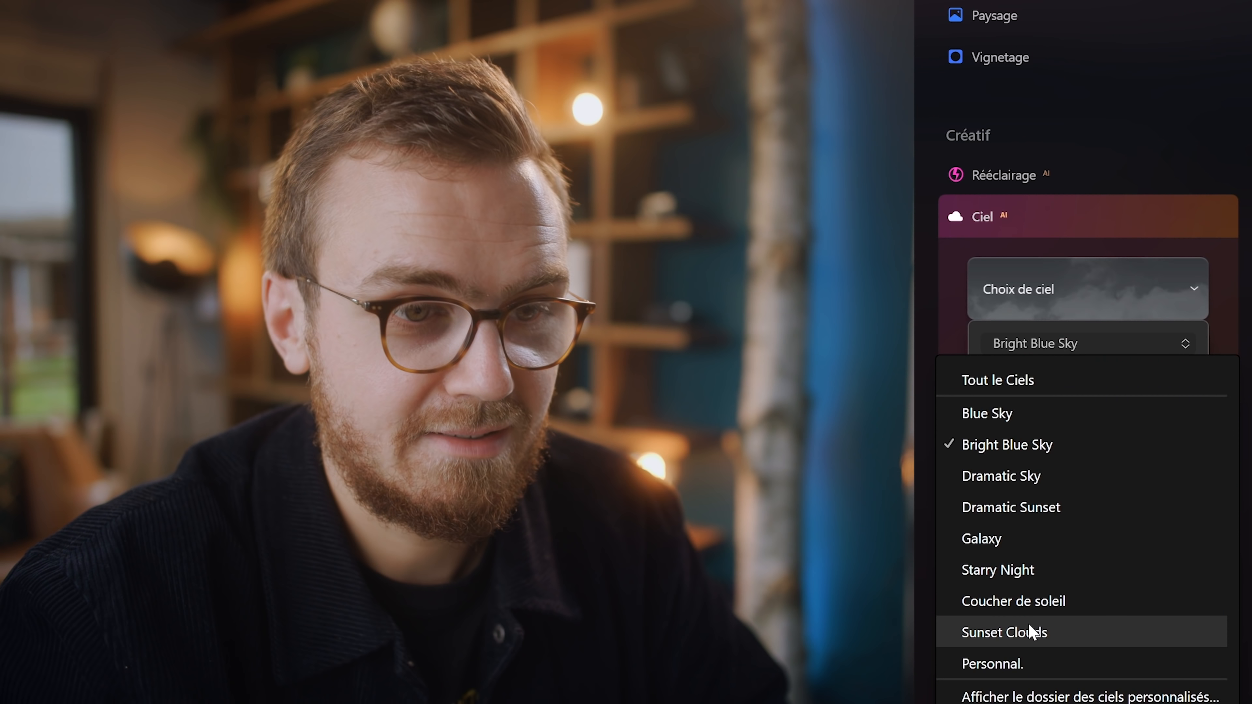
left_click(1140, 592)
left_click(1106, 420)
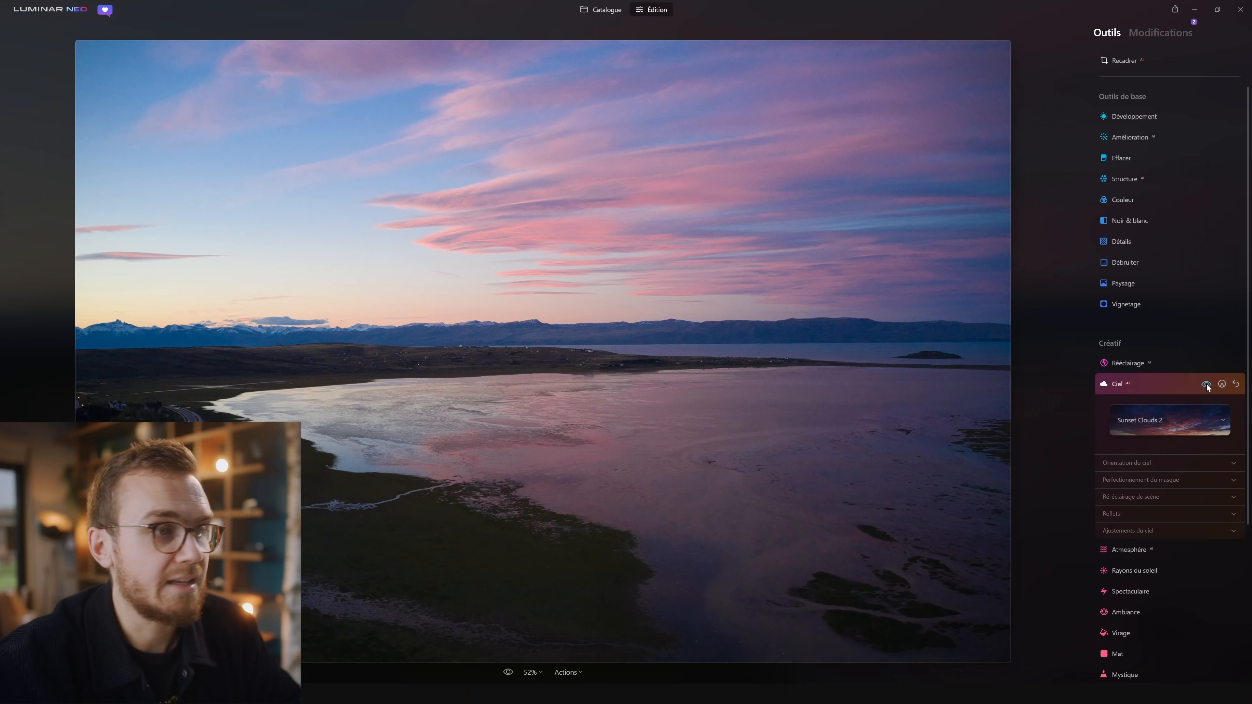
Compare the lake landscape with its original sky and with the replacement sky.
left_click(1205, 384)
left_click(1206, 384)
left_click(1205, 384)
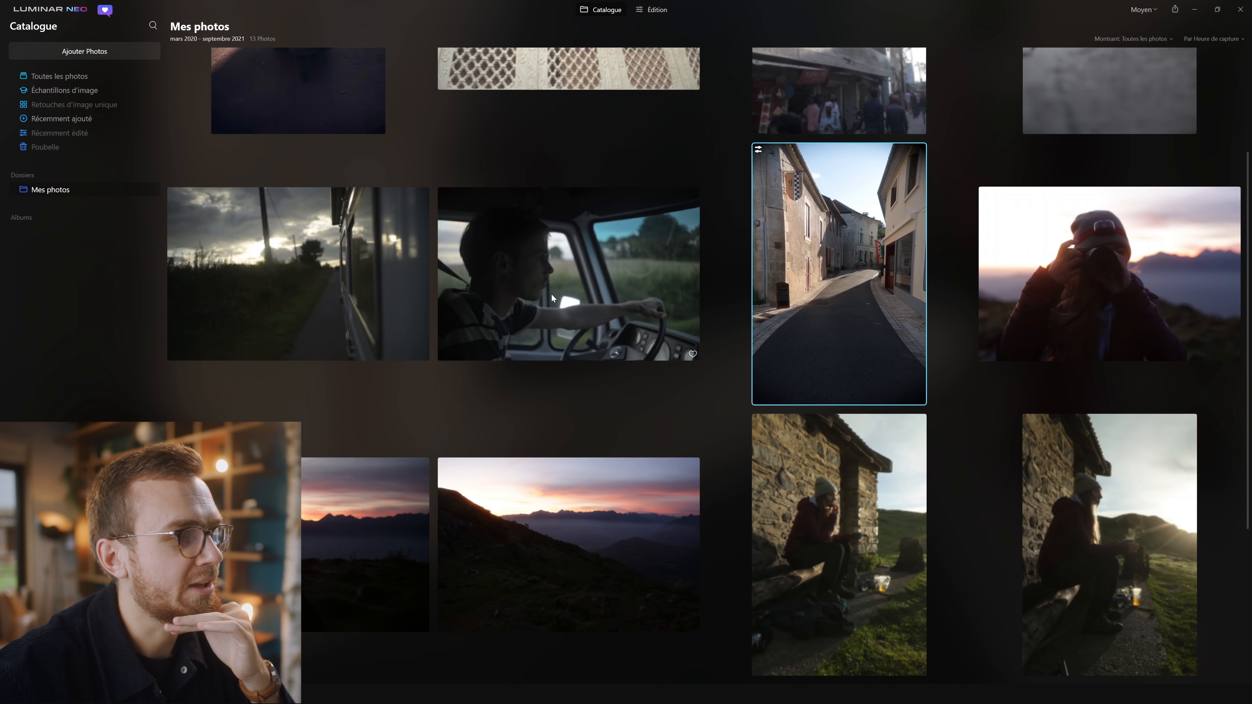
Open the van driver photo and relight it with a near brightness of 67 and a far brightness of -24.
double_click(551, 294)
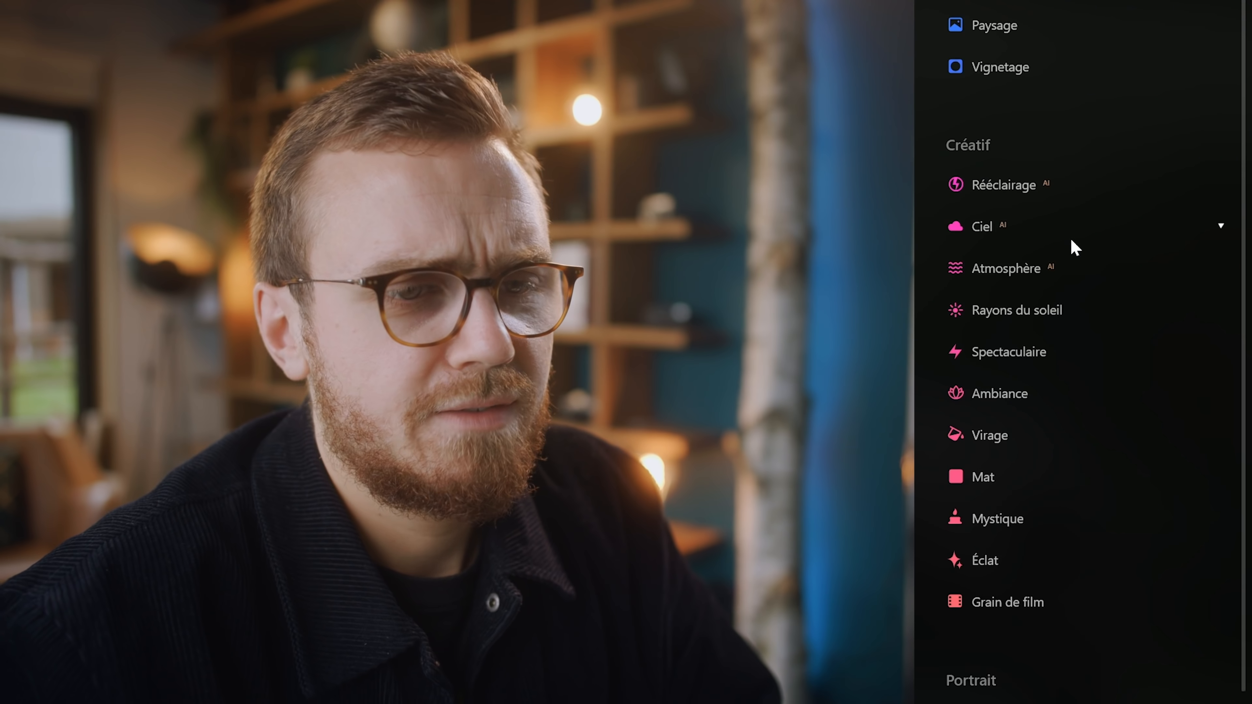
left_click(985, 188)
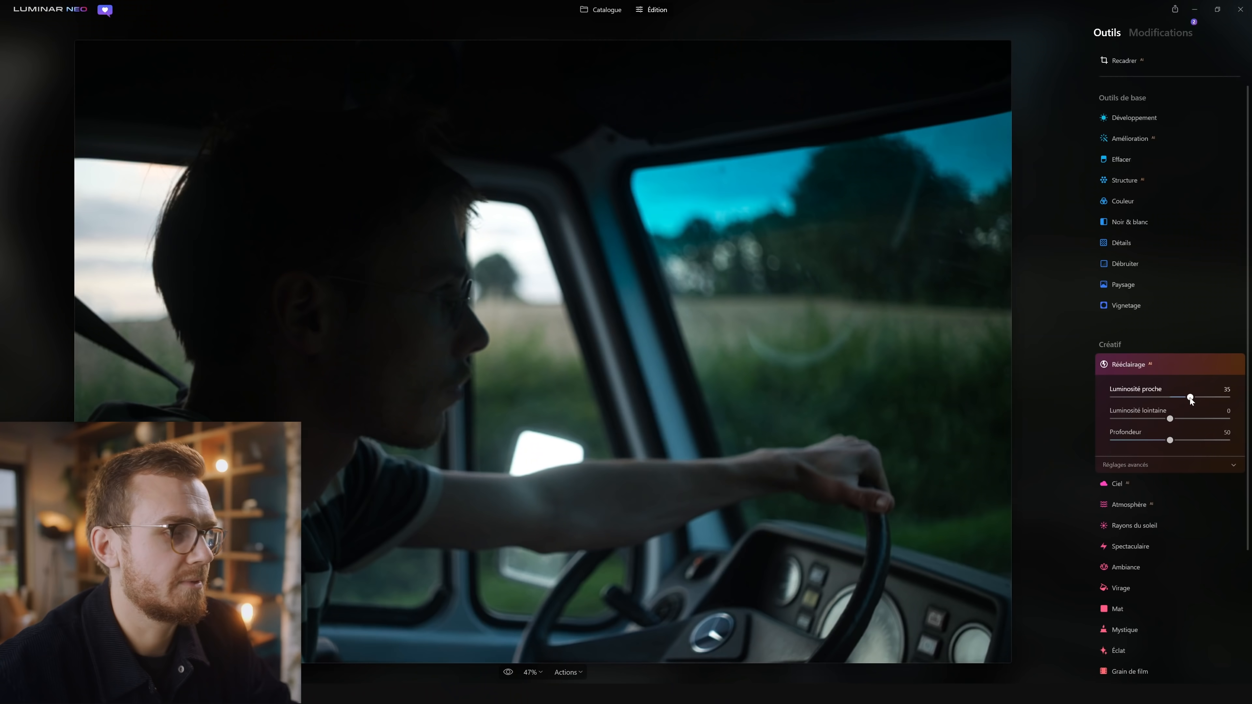
left_click_drag(1188, 397, 1147, 433)
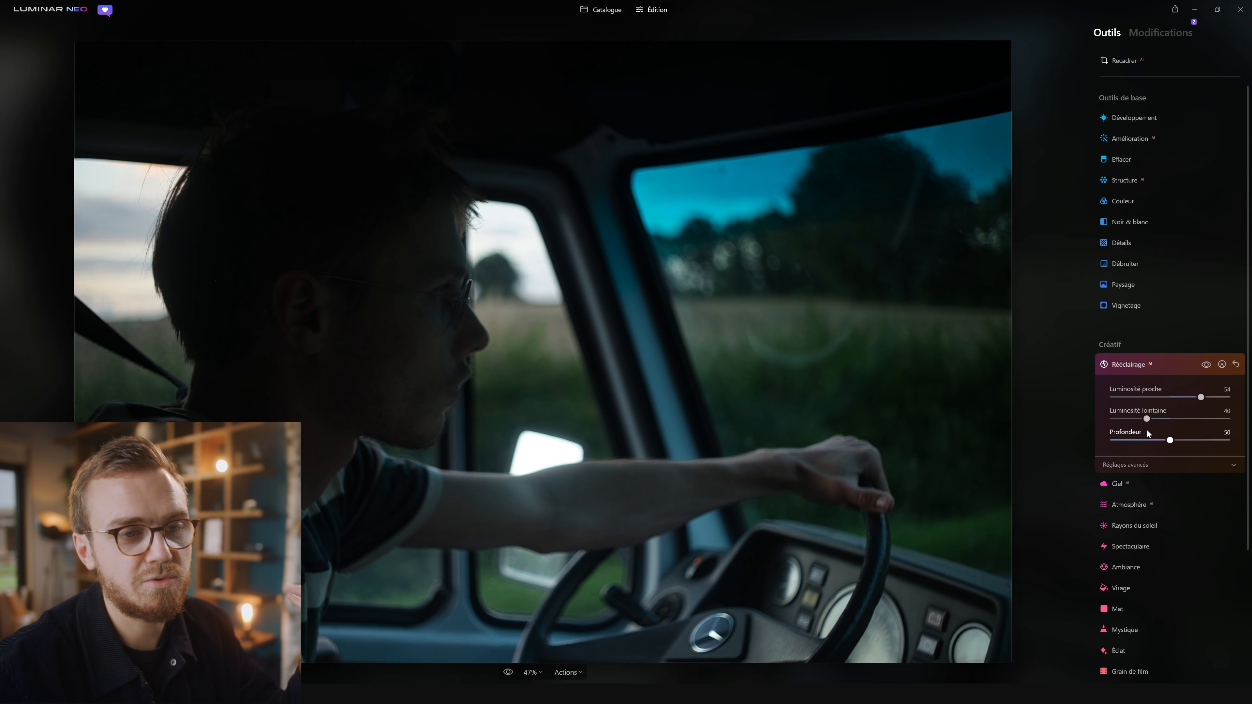
mouse_move(1146, 418)
left_mouse_down()
mouse_move(1216, 398)
mouse_move(1155, 420)
left_mouse_up()
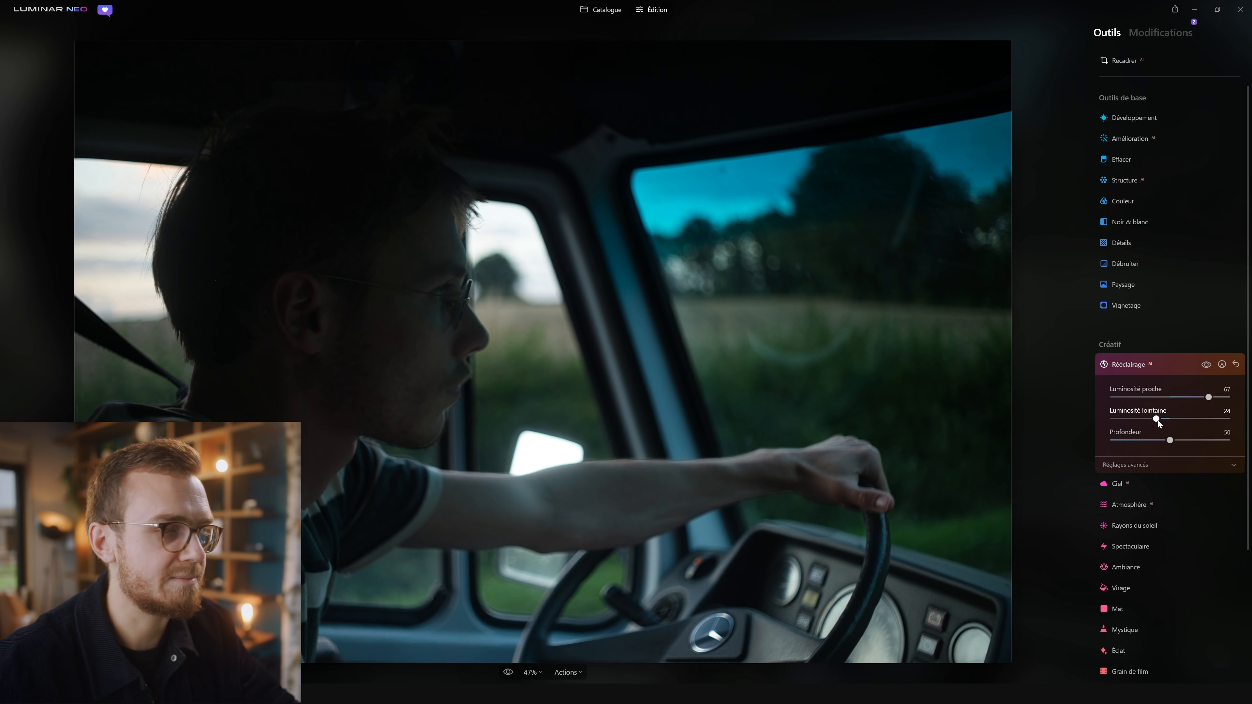
Adjust the van driver photo's relighting to far brightness 2, depth 28 and near brightness 100, and set its near warmth to 21.
left_click_drag(1159, 421, 1146, 455)
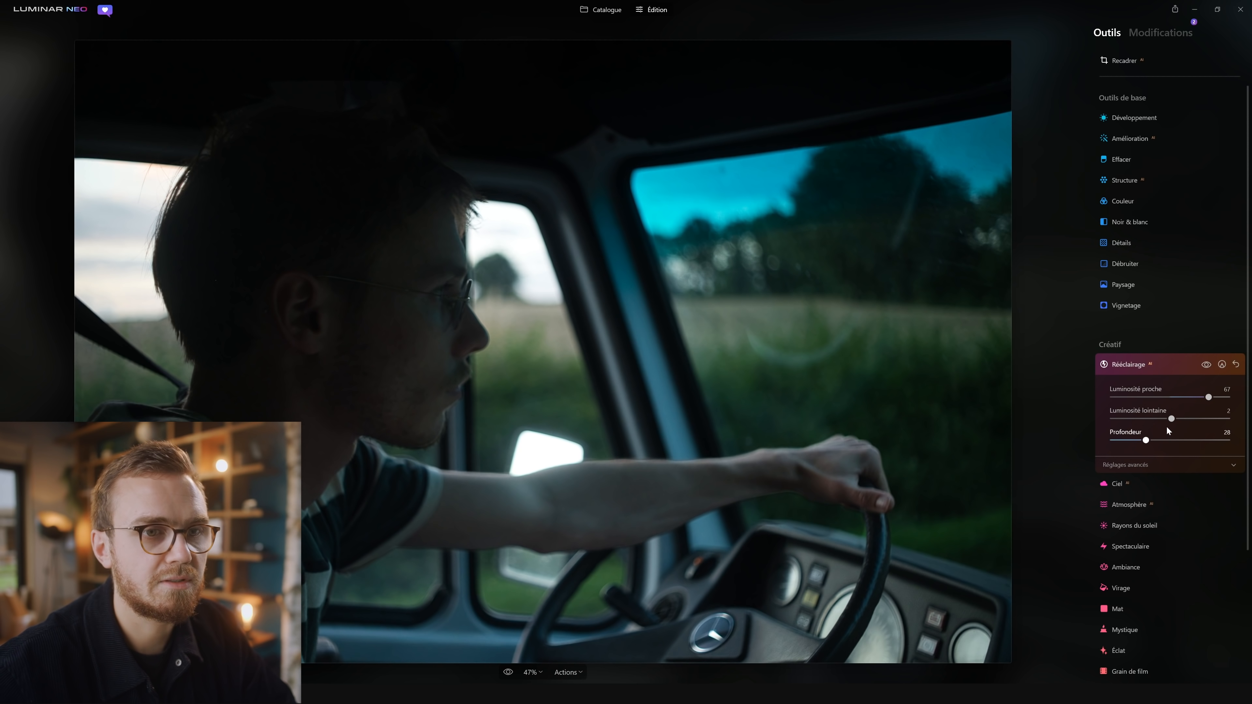
left_click_drag(1209, 398, 1234, 399)
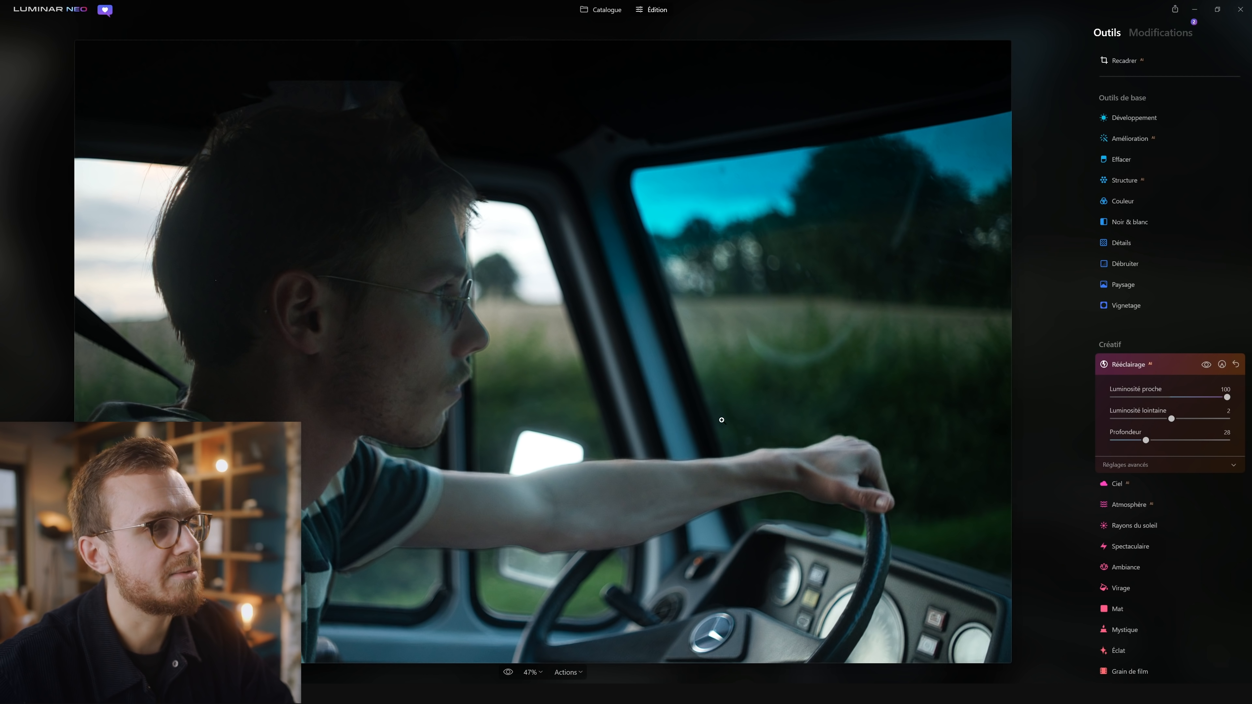
left_click_drag(1170, 510, 1196, 515)
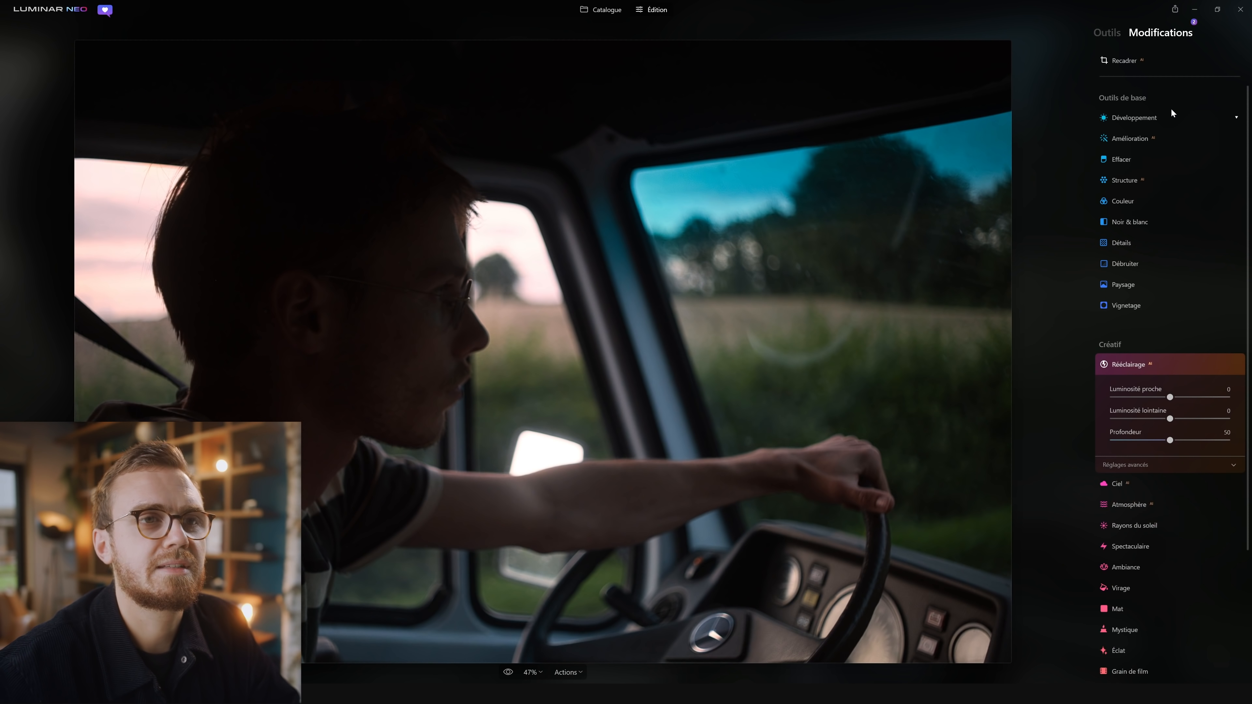
Compare the van driver photo with and without the relighting, and review the relighting's advanced settings.
left_click(1208, 98)
left_click(1208, 97)
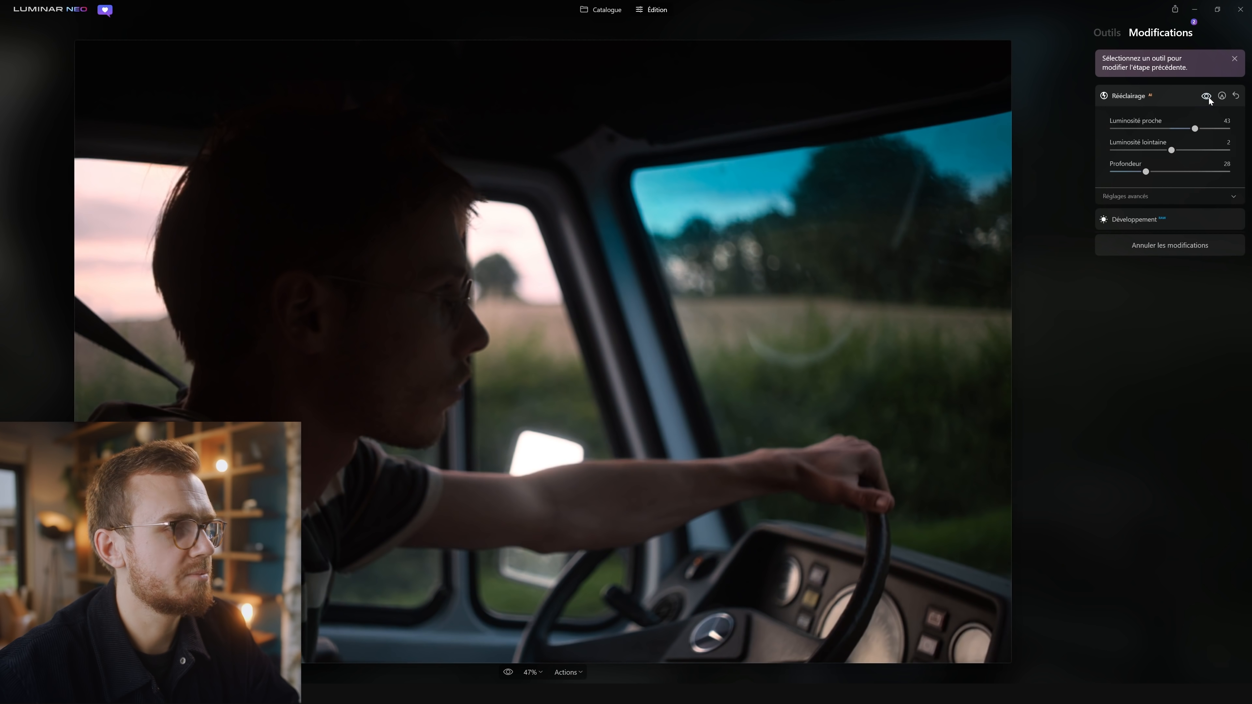
left_click(1131, 96)
left_click(1130, 97)
left_click(1160, 196)
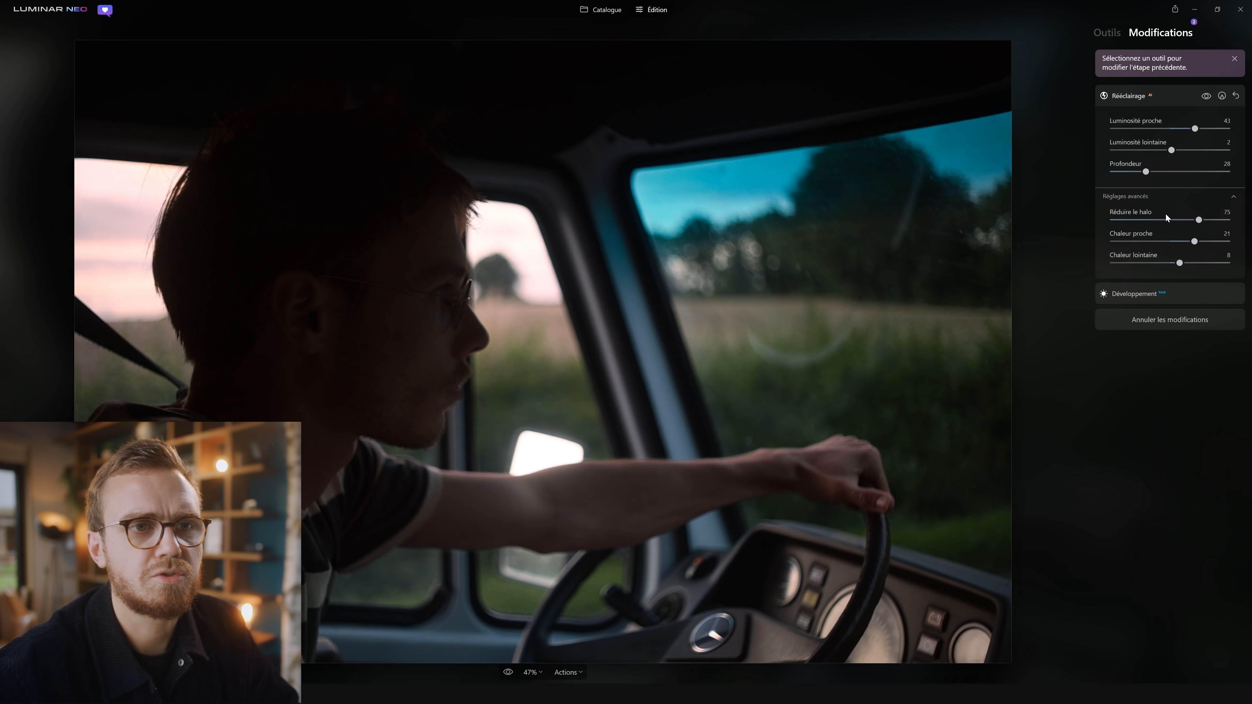
left_click(1131, 97)
Compare the van driver photo before and after all its edits.
left_click(1118, 36)
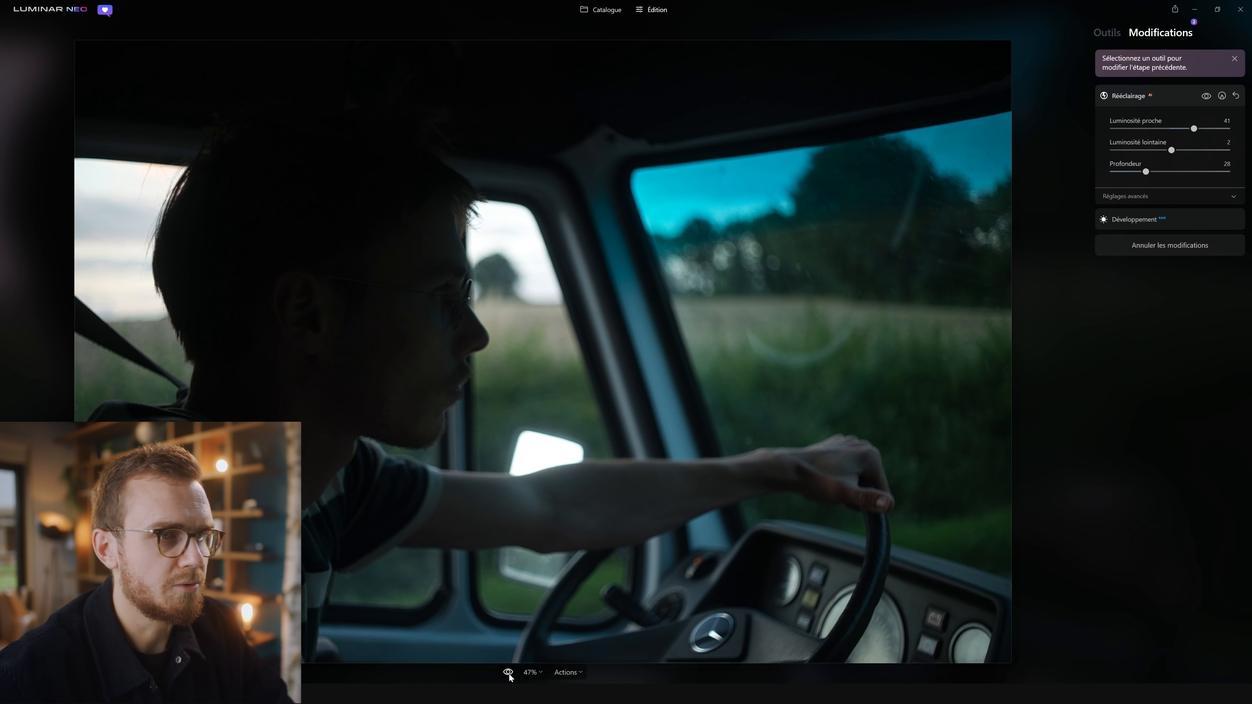
left_click(508, 674)
left_click(509, 674)
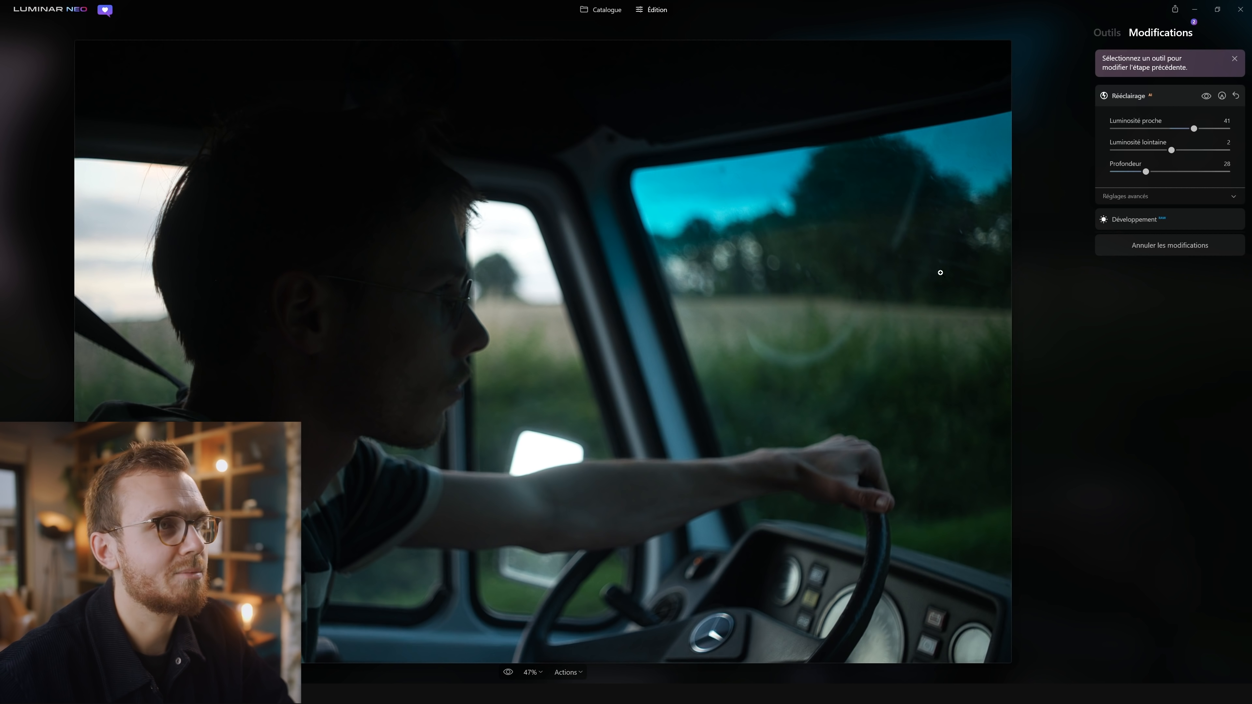
Open the mountain sunset photo for editing and relight it with a near brightness of 77 and a depth of 80.
left_click(612, 12)
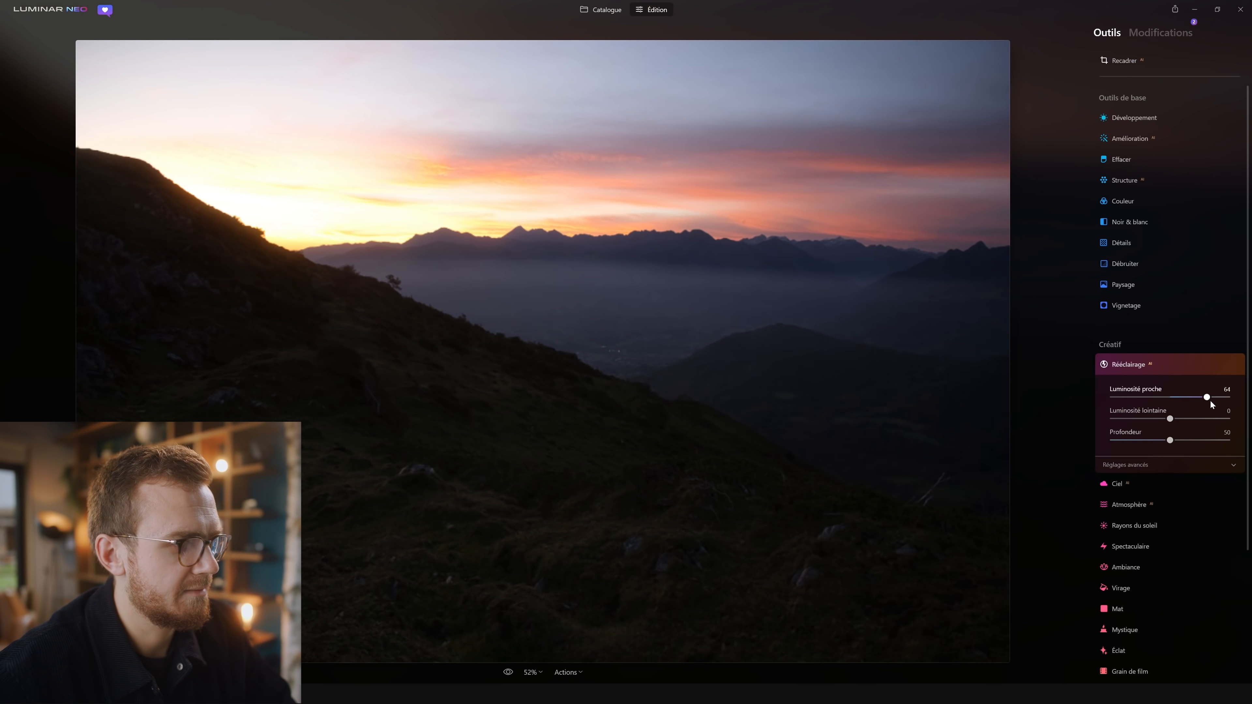
left_click_drag(1193, 401, 1216, 398)
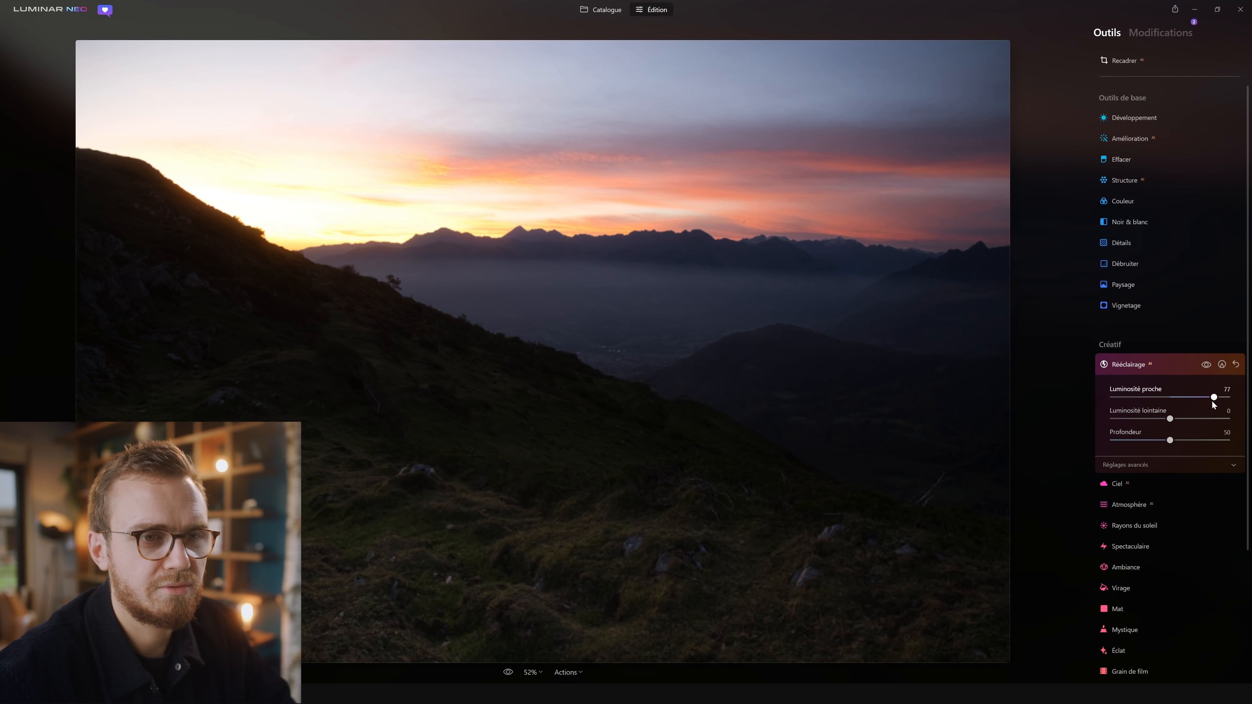
left_click(1172, 441)
left_click_drag(1173, 443, 1194, 443)
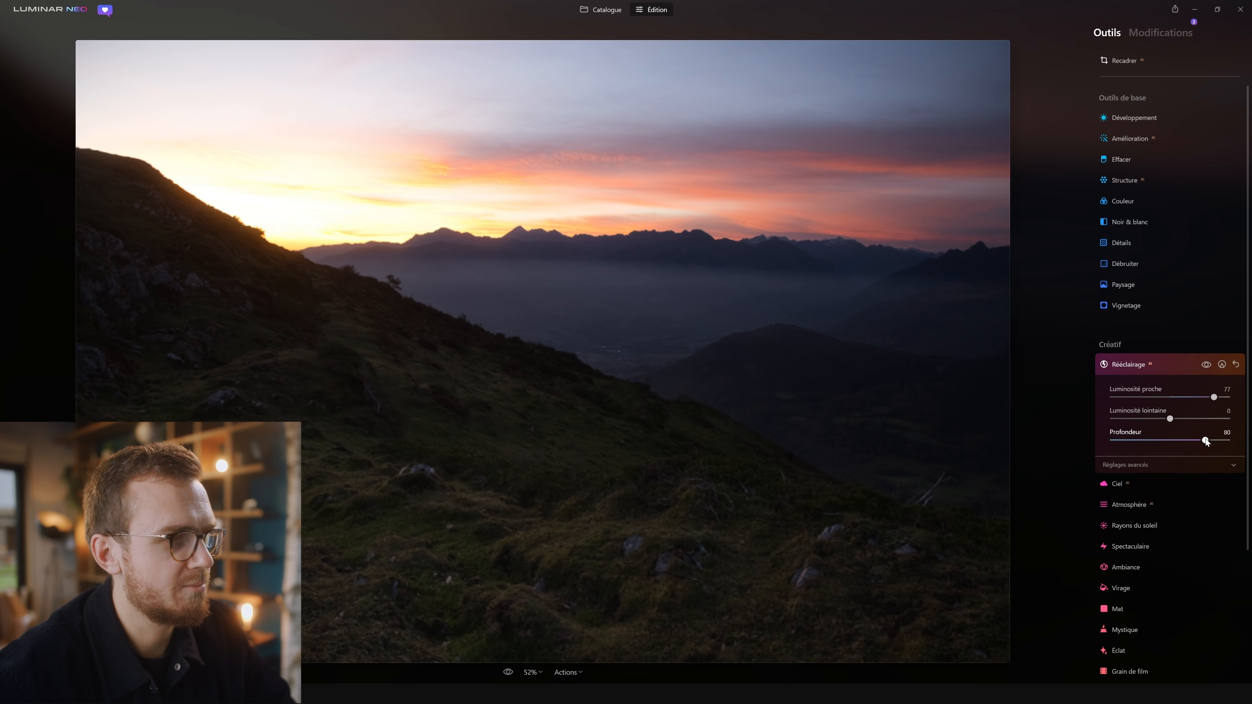